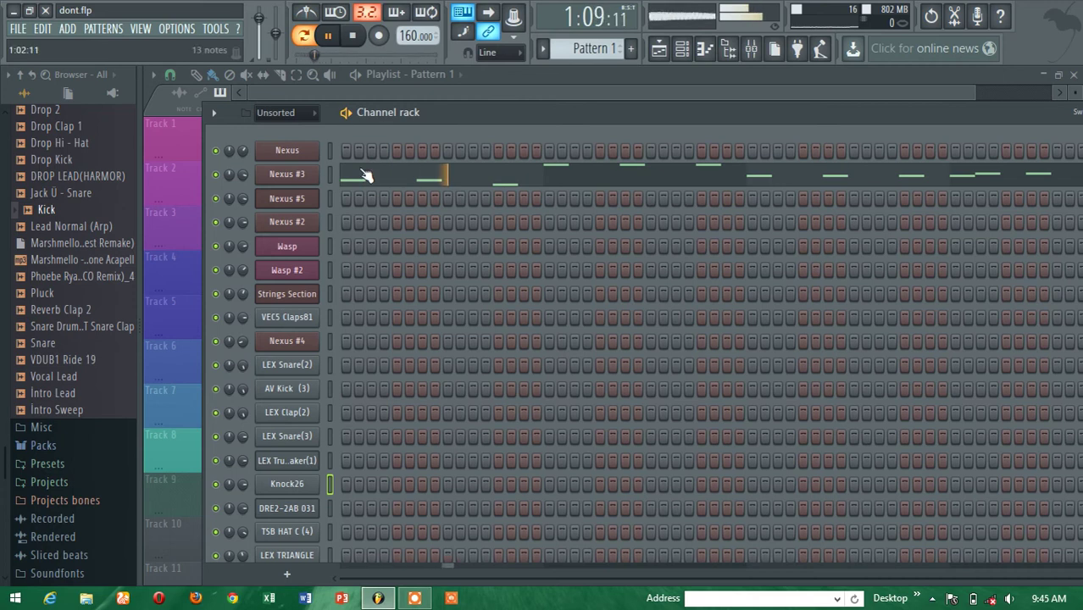
# Step: Review the Nexus #3 notes of Pattern 1 in the piano roll during playback, and stop and close the roll
pyautogui.click(364, 175)
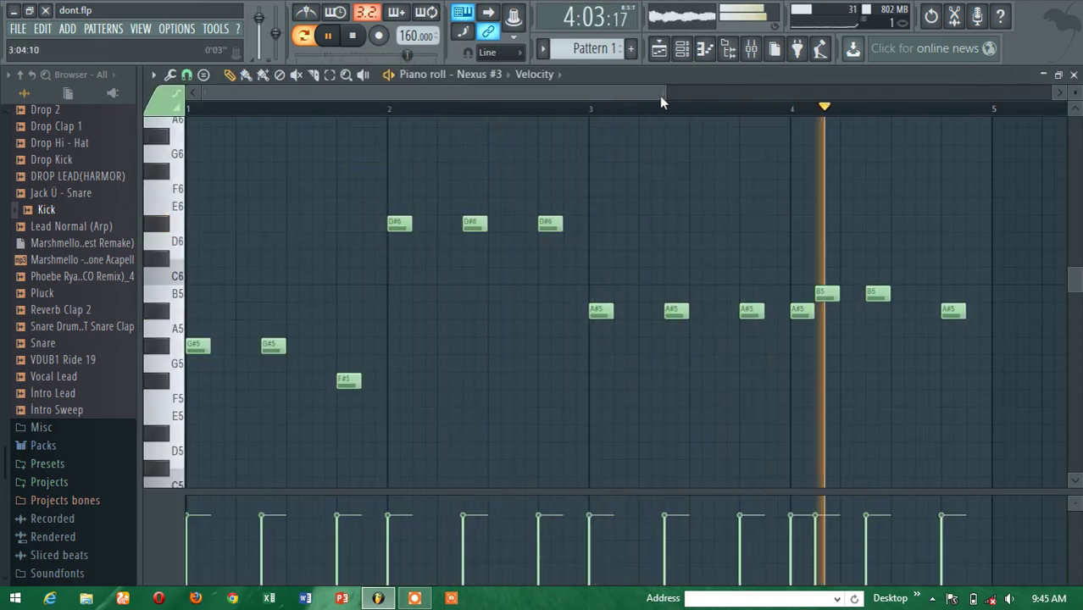
pyautogui.moveTo(662, 96); pyautogui.dragTo(730, 96)
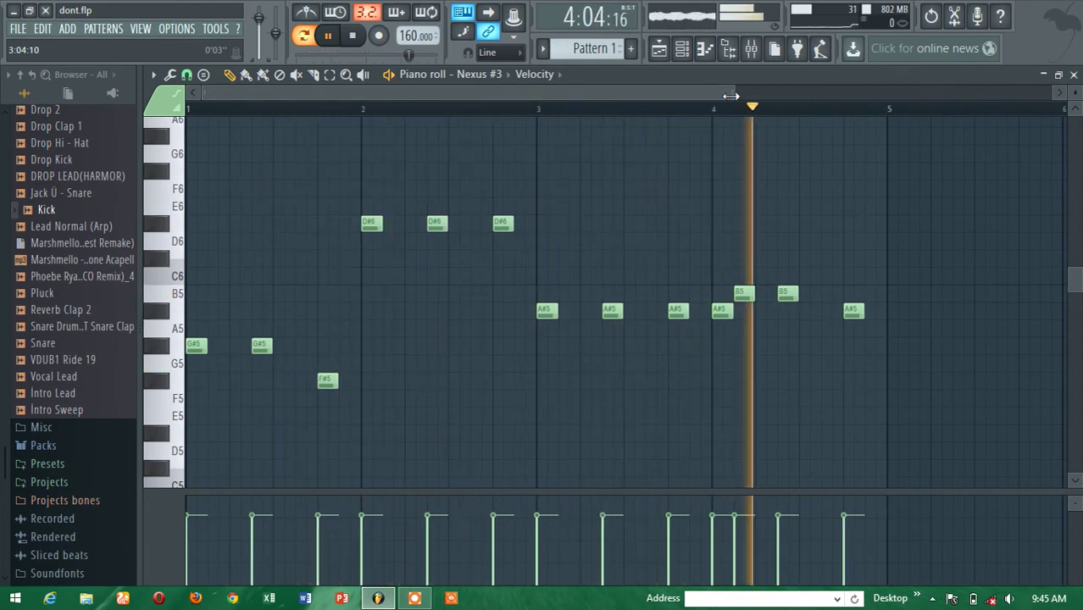
pyautogui.press('space')
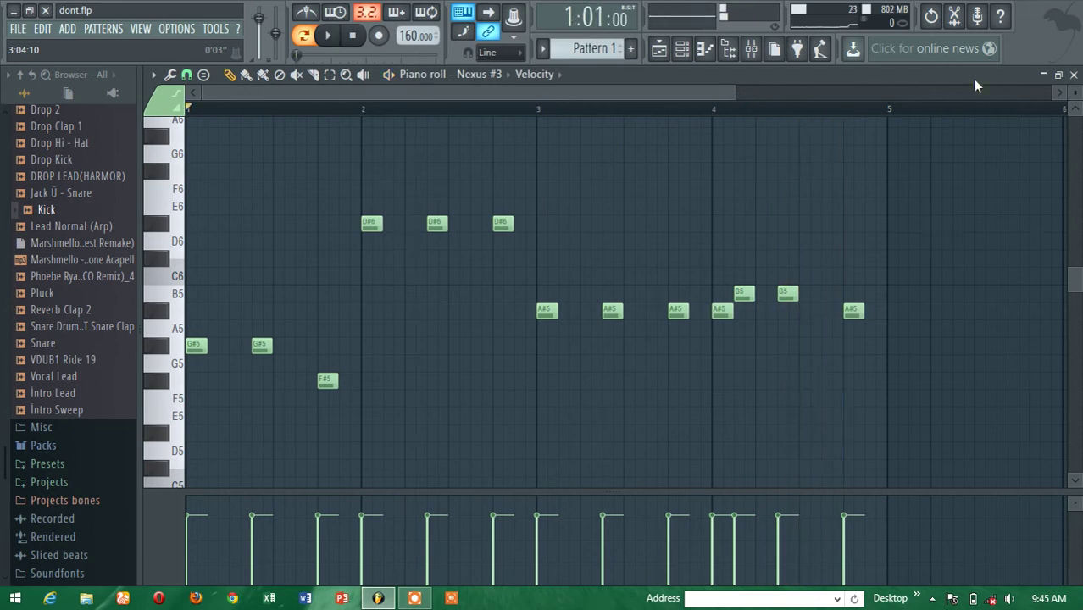
pyautogui.click(1073, 75)
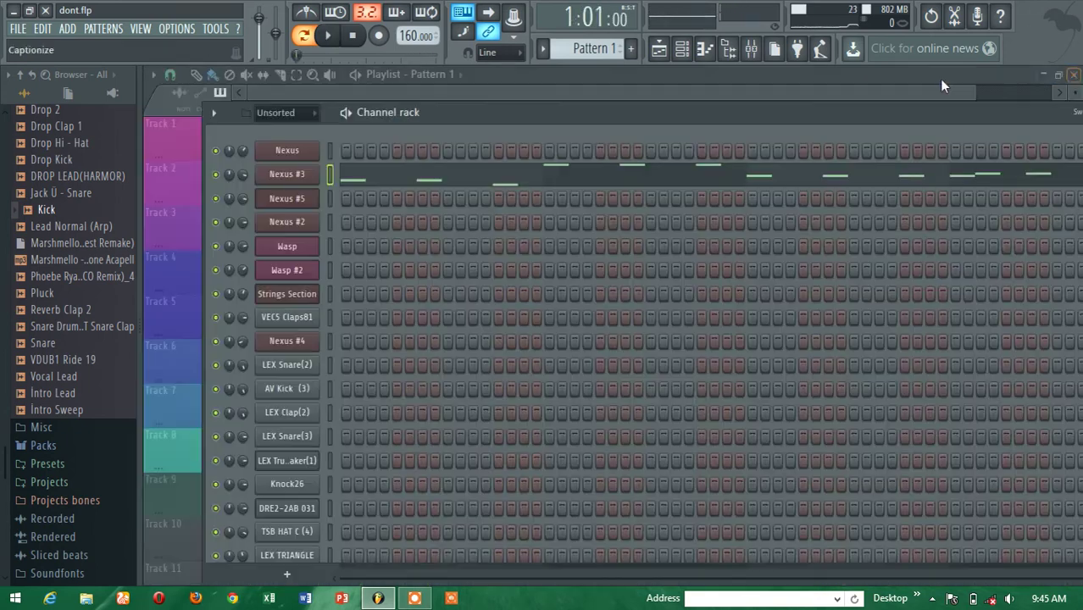
# Step: Switch to Pattern 2 and play it with the Nexus channel's notes shown in the piano roll
pyautogui.scroll(-1, 582, 49)
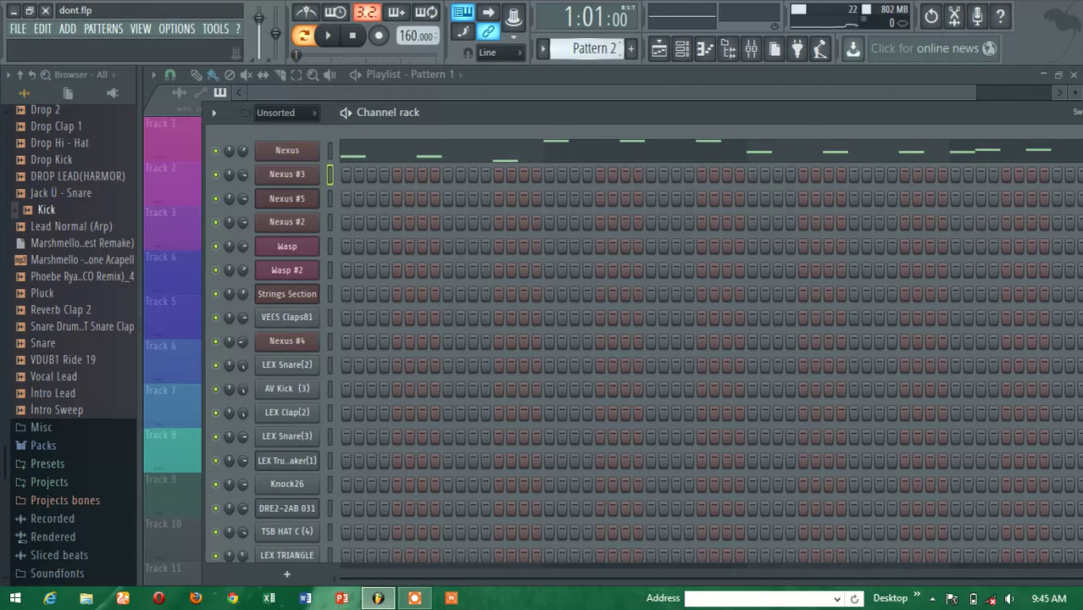
pyautogui.click(557, 148)
pyautogui.press('space')
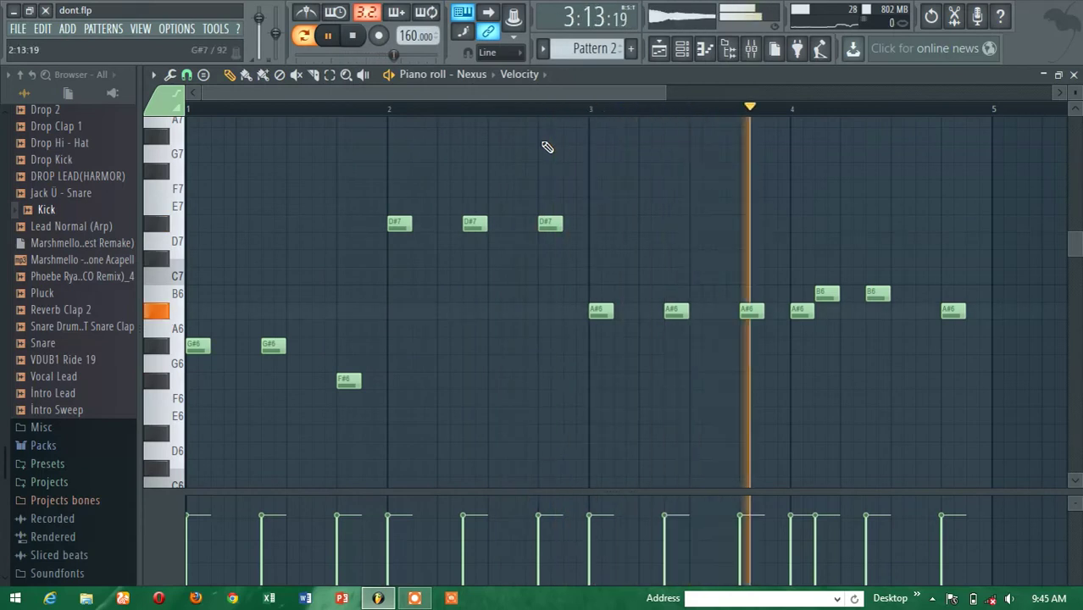
pyautogui.press('space')
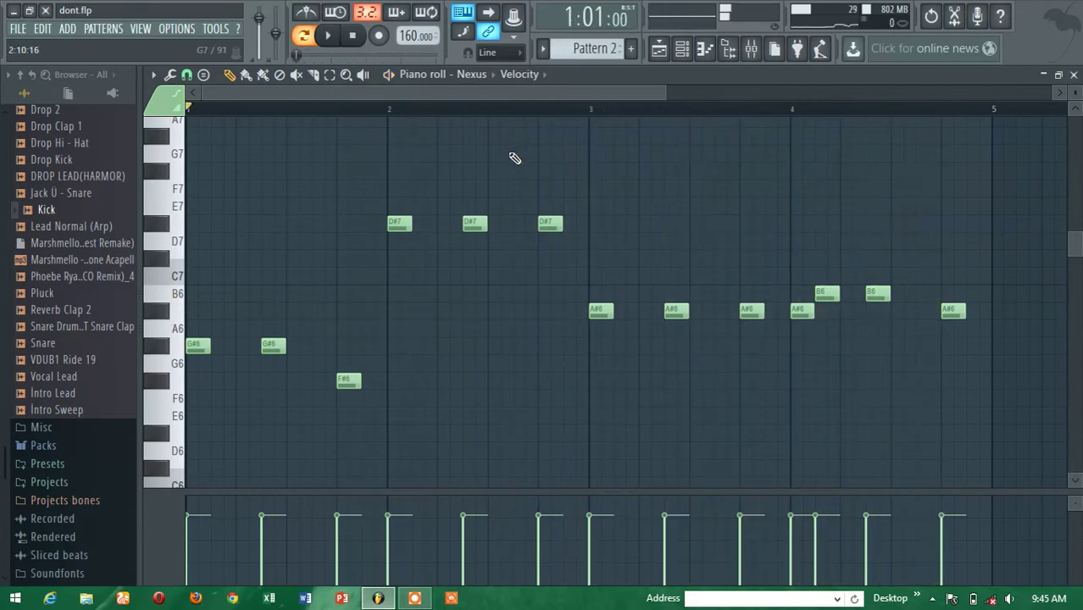
pyautogui.click(1073, 75)
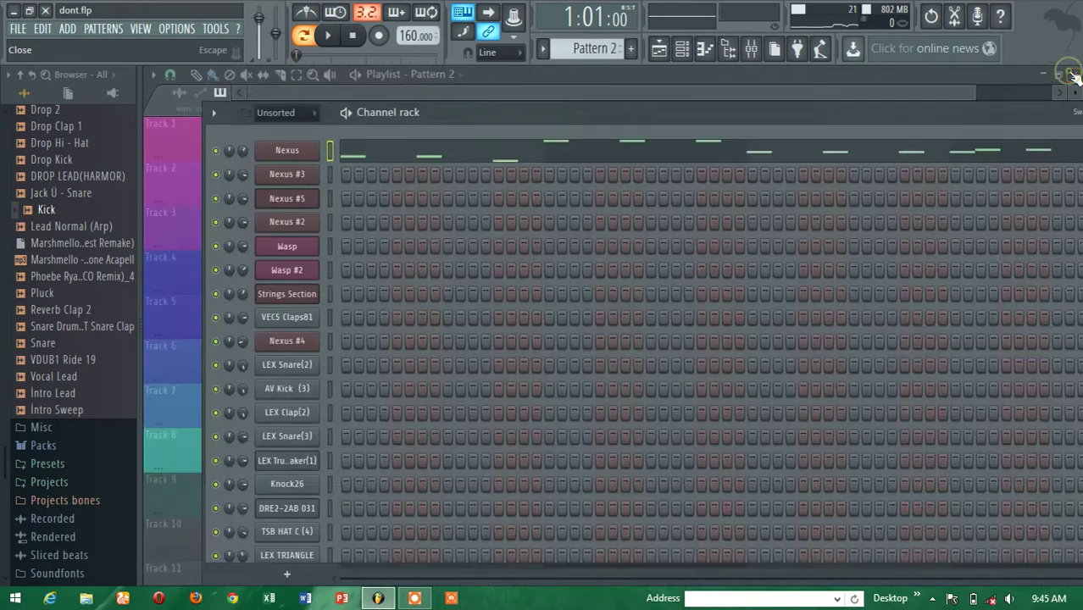
# Step: Switch to Pattern 3 and listen to it while viewing the Nexus channel's notes in the piano roll
pyautogui.moveTo(605, 53); pyautogui.dragTo(605, 48)
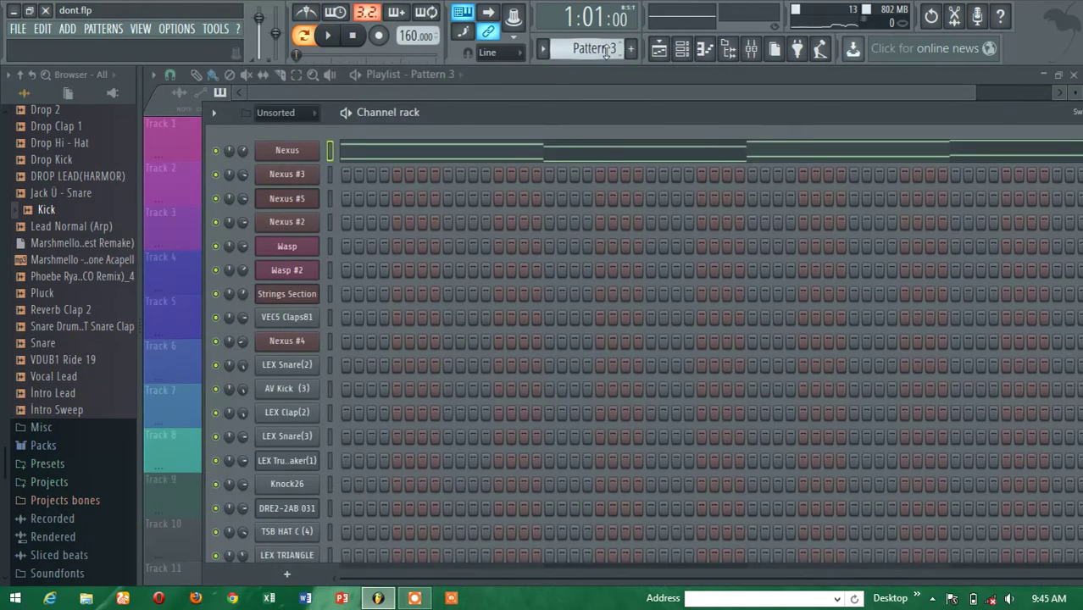
pyautogui.click(567, 150)
pyautogui.press('space')
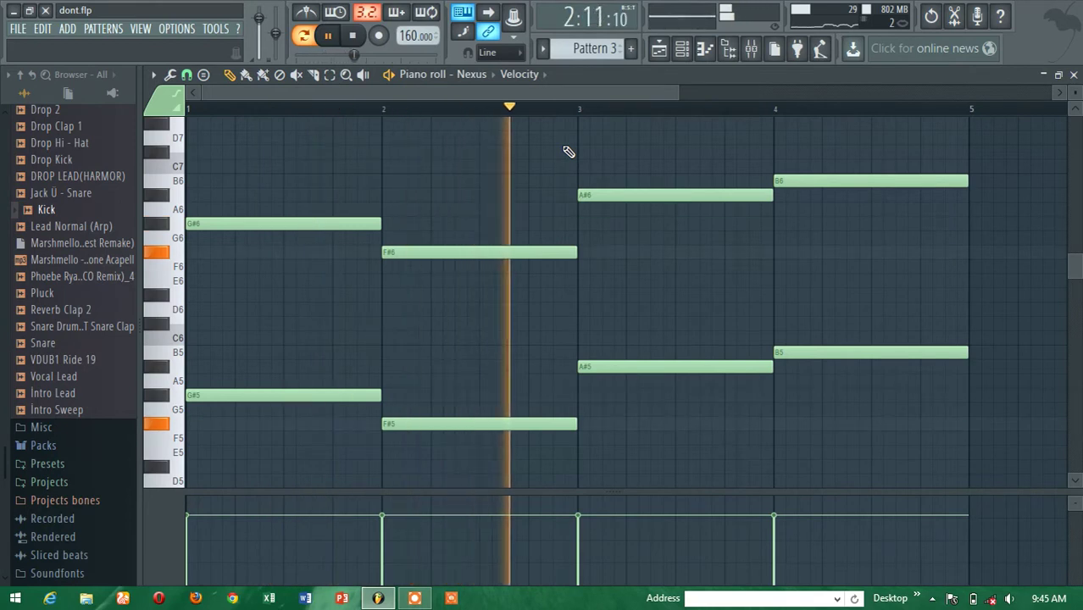
pyautogui.click(1073, 75)
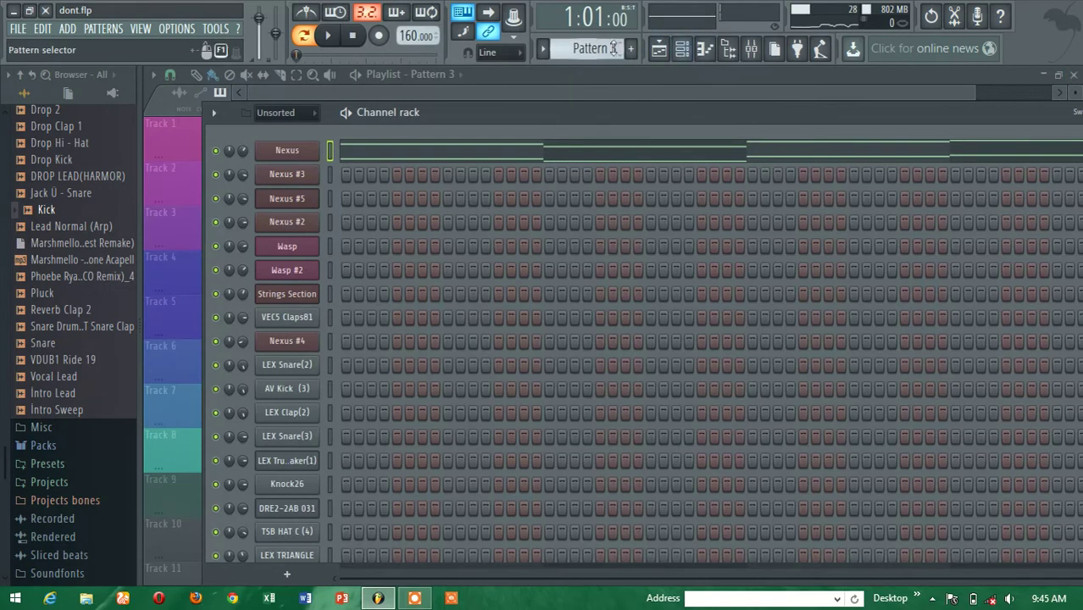
# Step: Audition Pattern 4 with the Nexus #2 notes in the piano roll, and check the preset loaded in Nexus #2
pyautogui.scroll(-1, 596, 48)
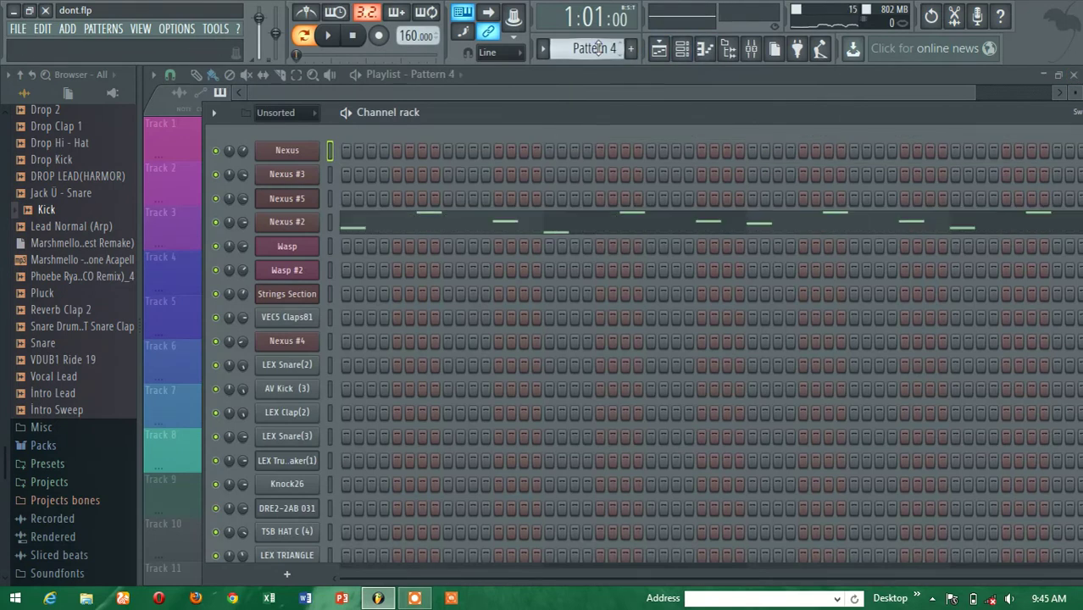
pyautogui.click(536, 223)
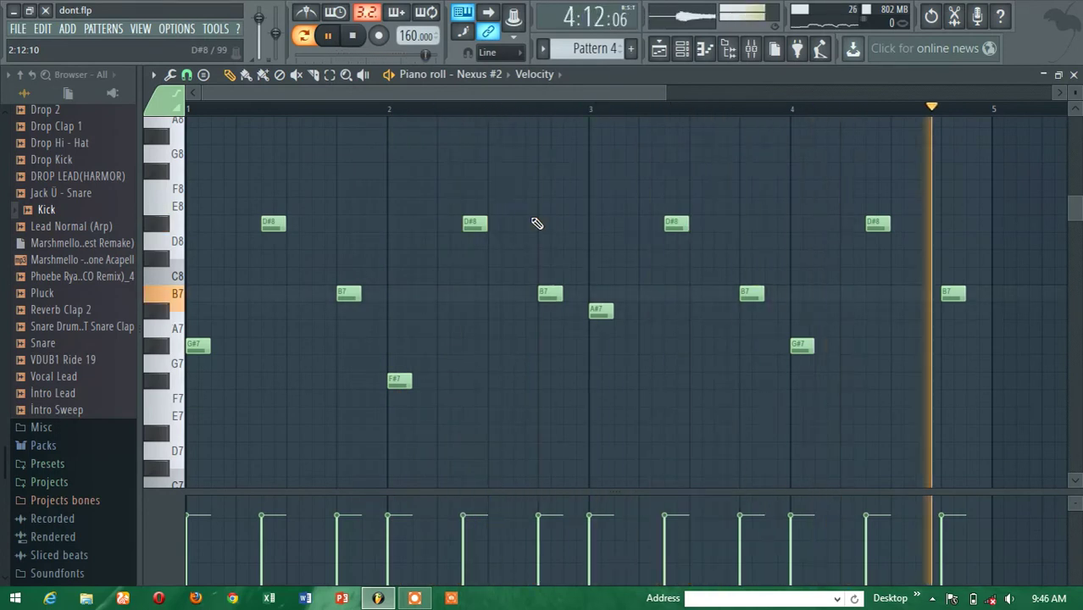
pyautogui.press('space')
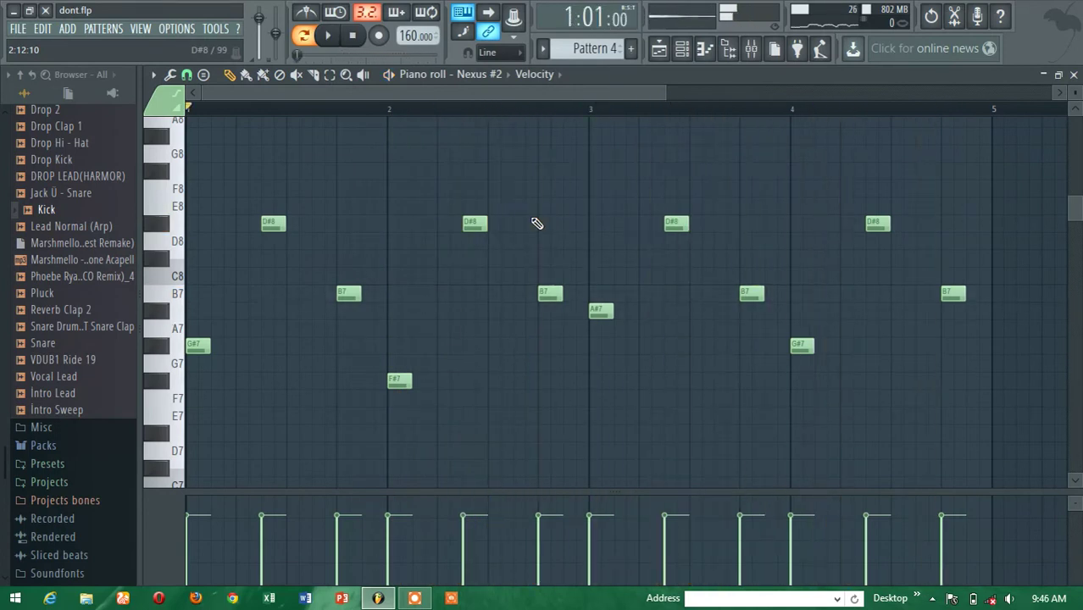
pyautogui.click(1073, 74)
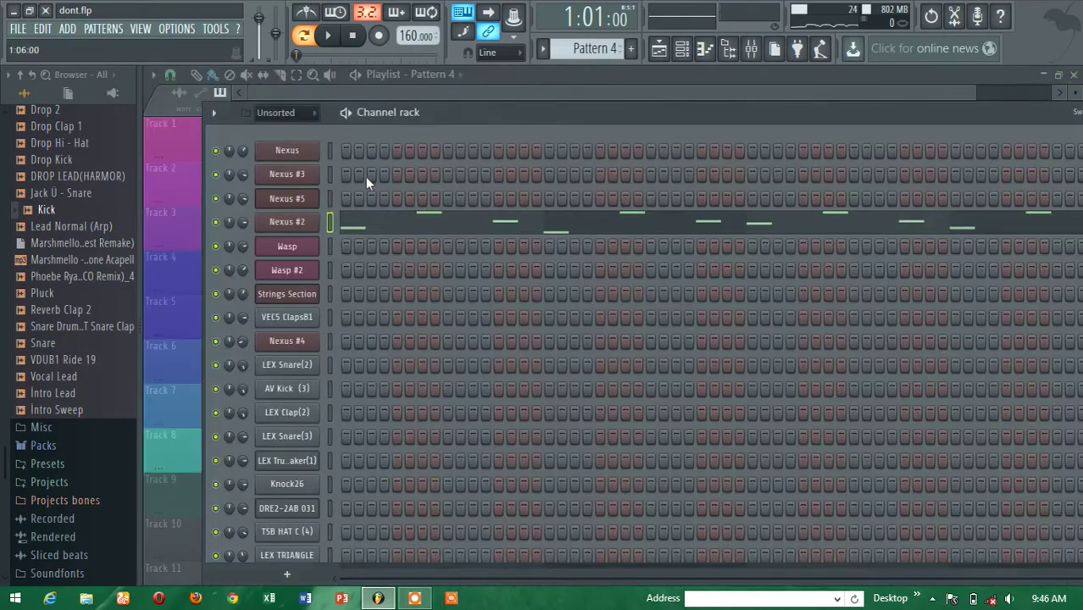
pyautogui.click(303, 224)
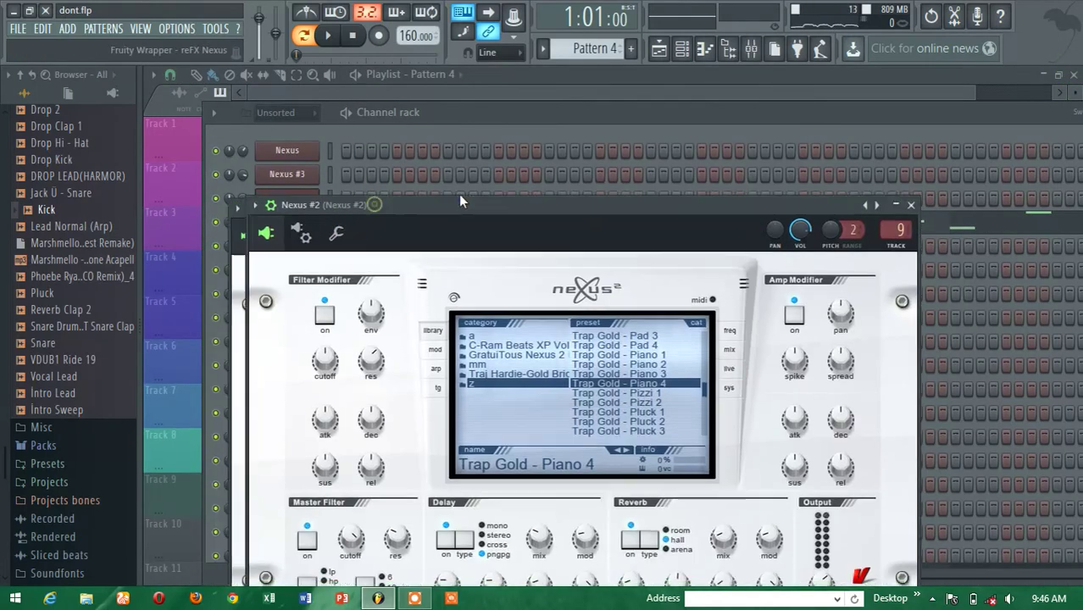
pyautogui.moveTo(250, 211); pyautogui.dragTo(354, 243)
pyautogui.click(307, 231)
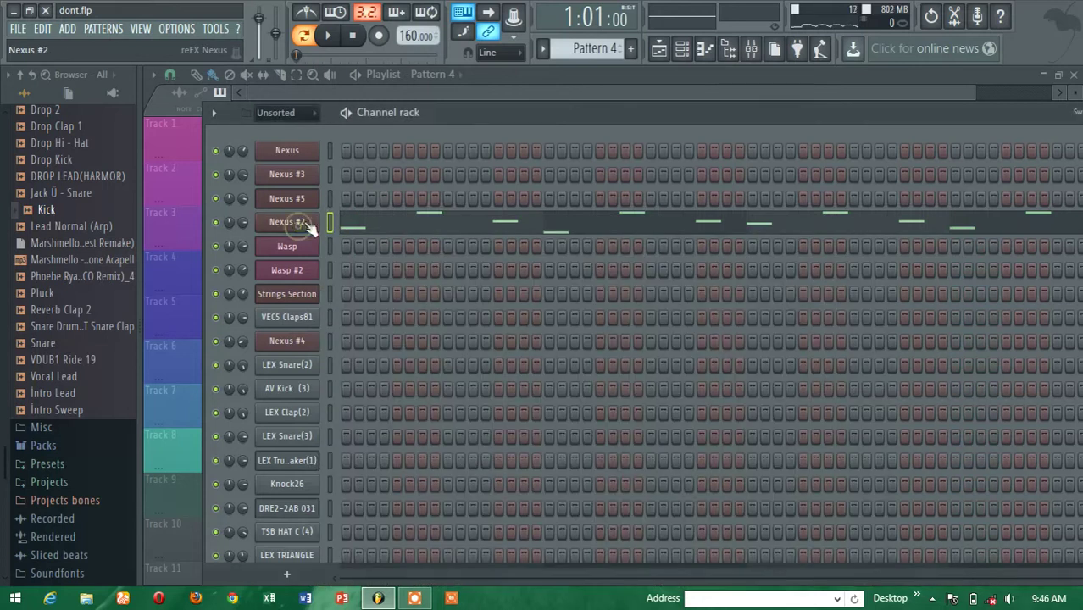
# Step: Switch to Pattern 5 and examine the Nexus #5 preset and its piano roll notes during playback
pyautogui.scroll(-1, 593, 48)
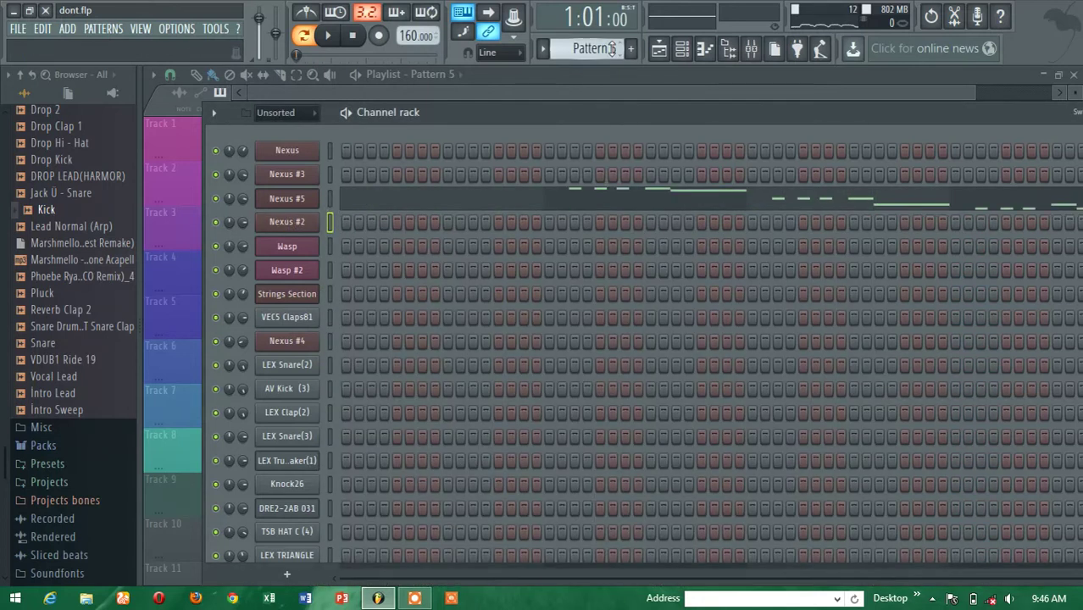
pyautogui.click(310, 200)
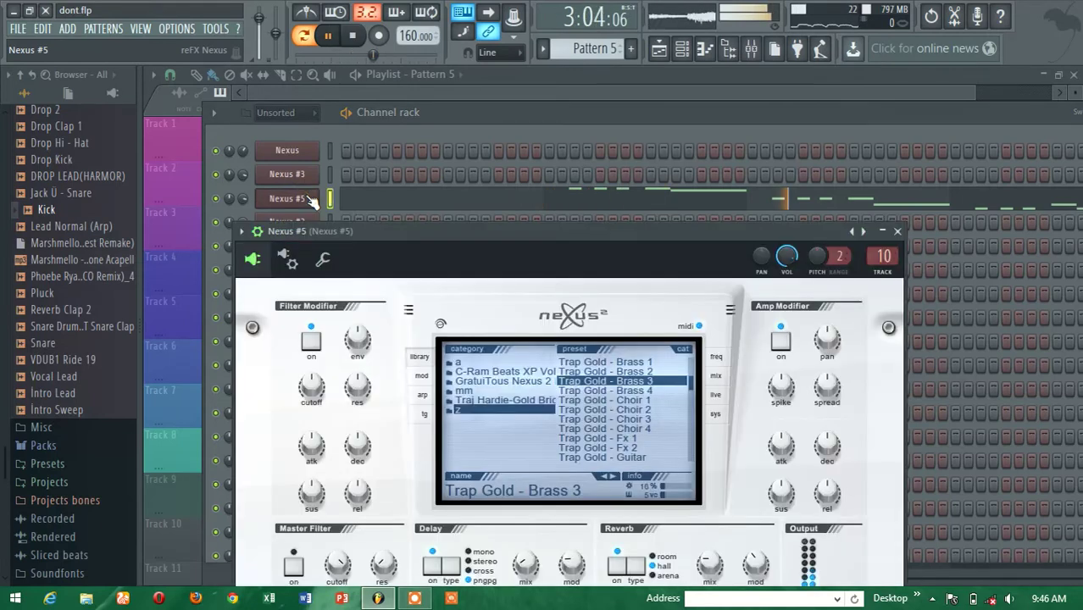
pyautogui.click(366, 209)
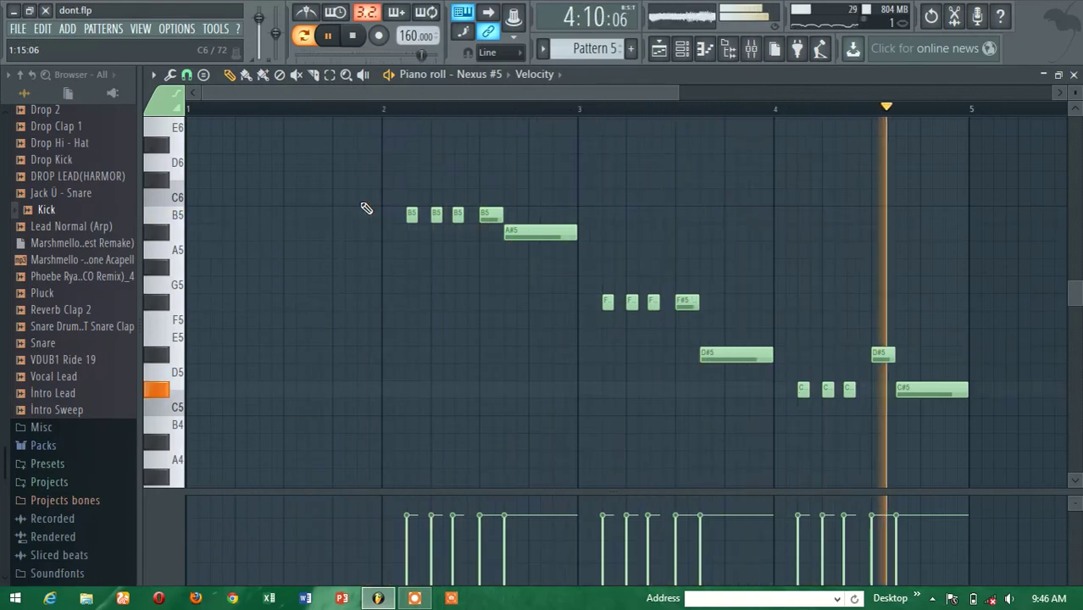
pyautogui.press('space')
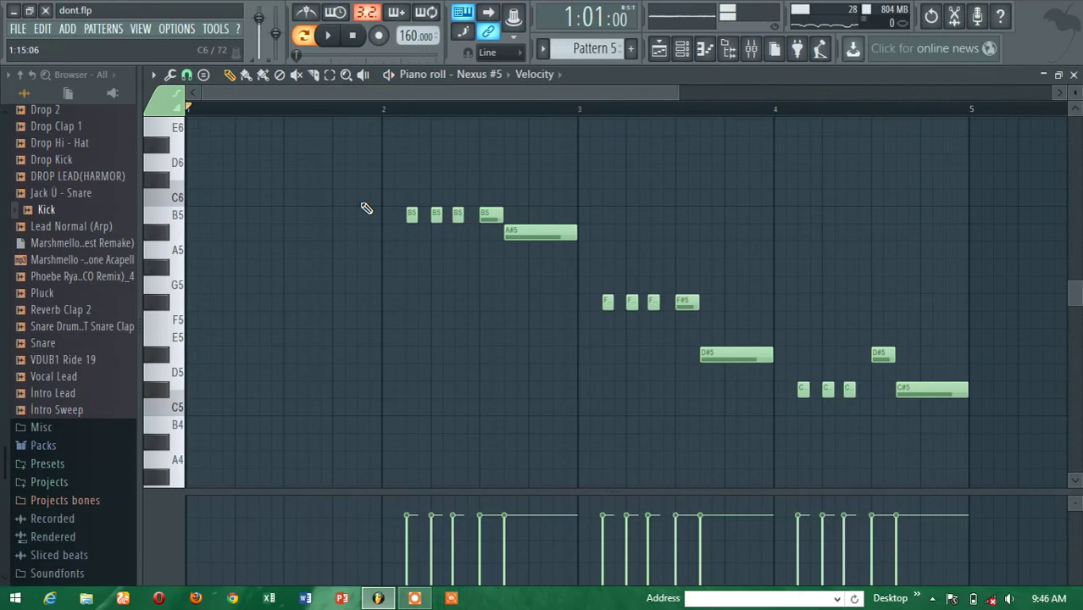
pyautogui.click(1073, 75)
# Step: Switch to Pattern 6 and play its Nexus #5 notes in the piano roll
pyautogui.scroll(-1, 593, 44)
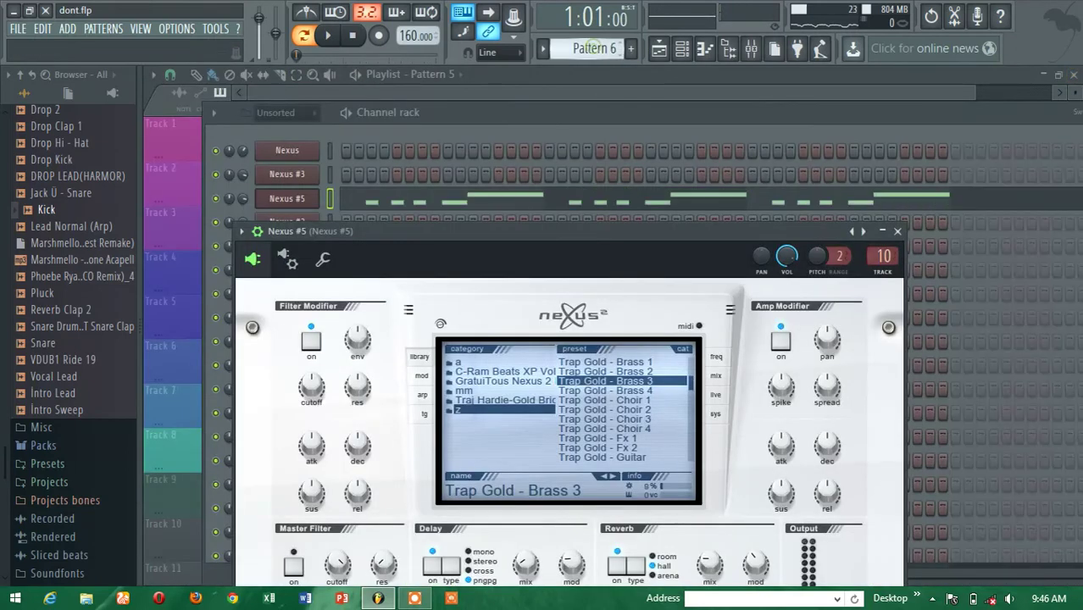
pyautogui.click(485, 209)
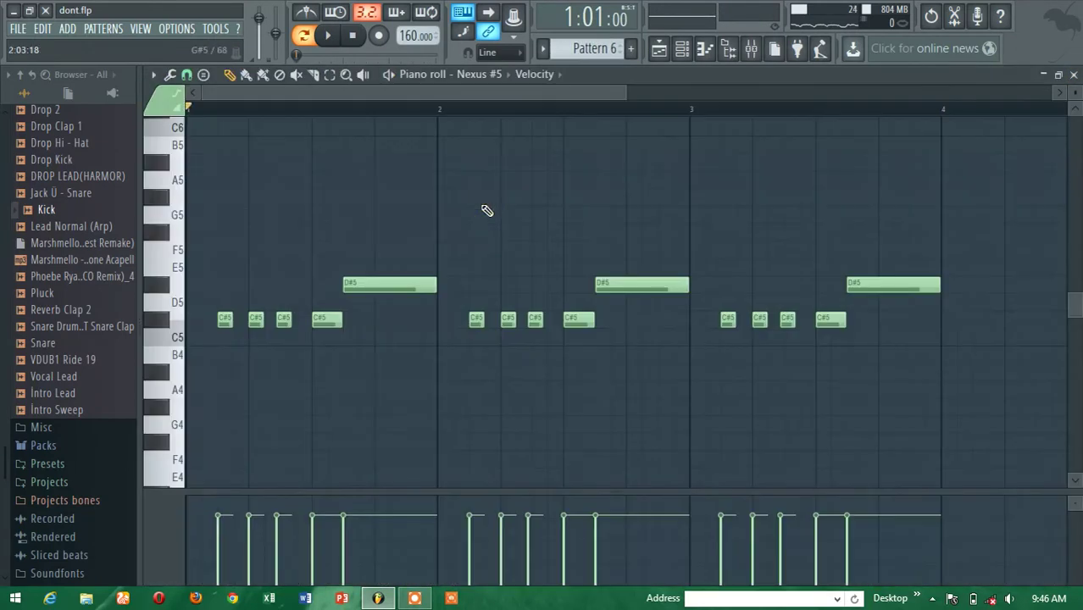
pyautogui.press('space')
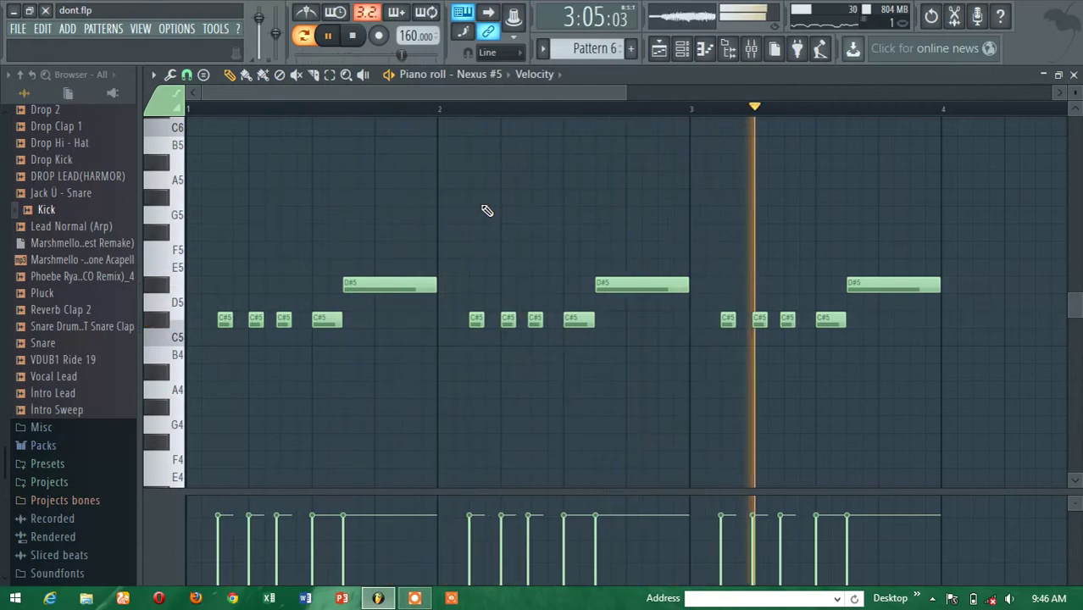
pyautogui.press('space')
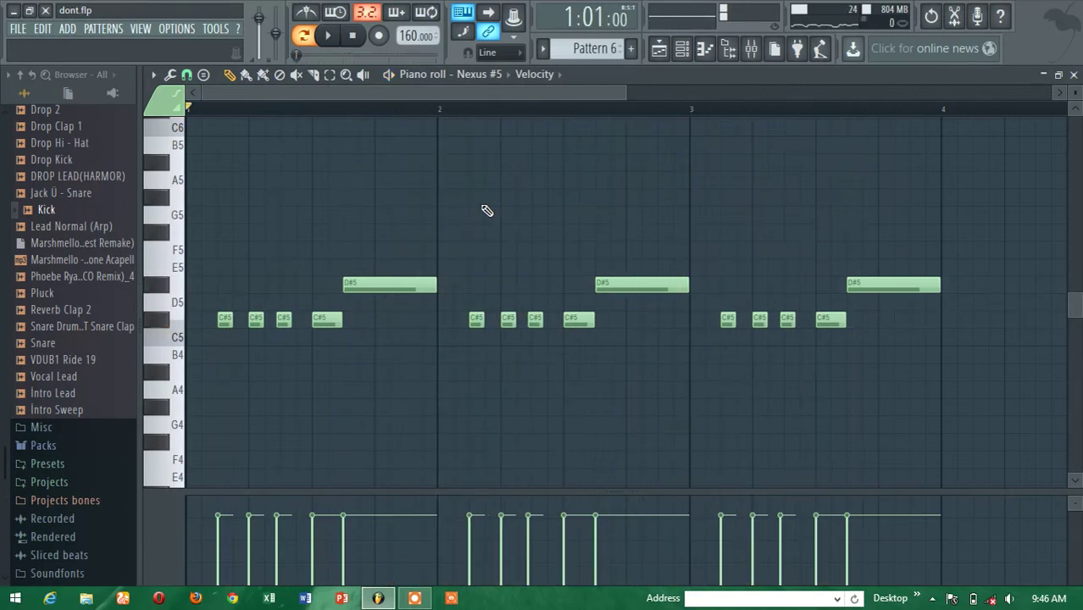
# Step: Play Pattern 7 in the channel rack with the piano roll and the Nexus #5 plugin window closed
pyautogui.scroll(-1, 607, 49)
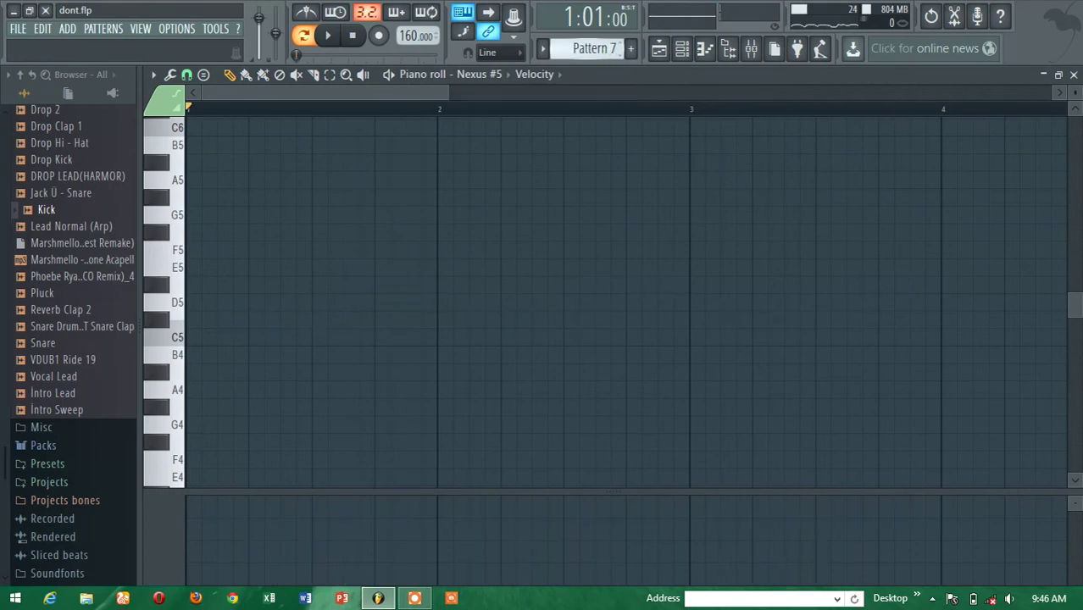
pyautogui.click(1073, 75)
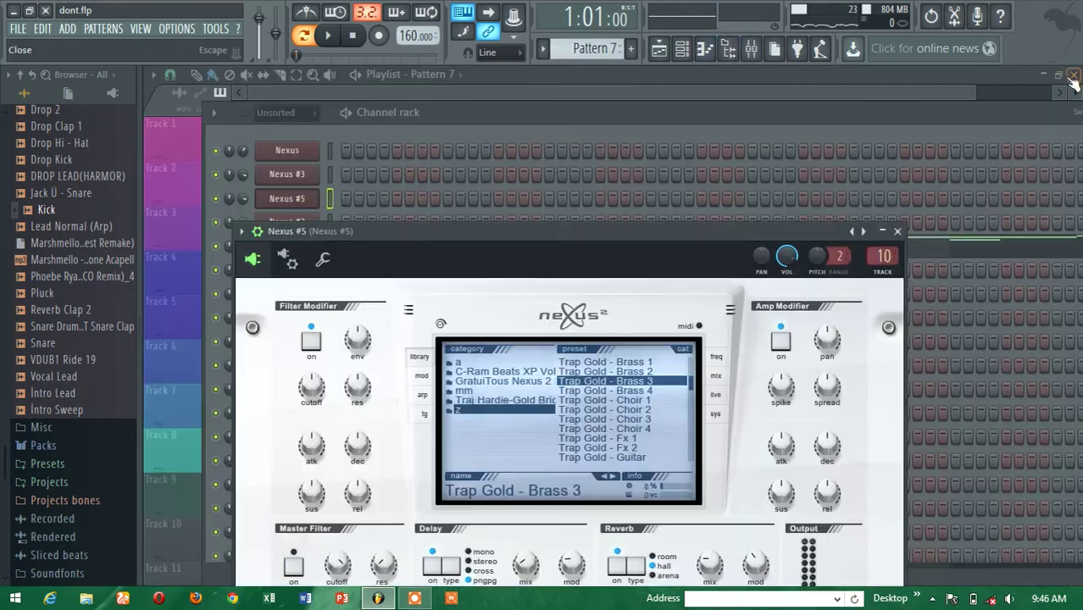
pyautogui.press('space')
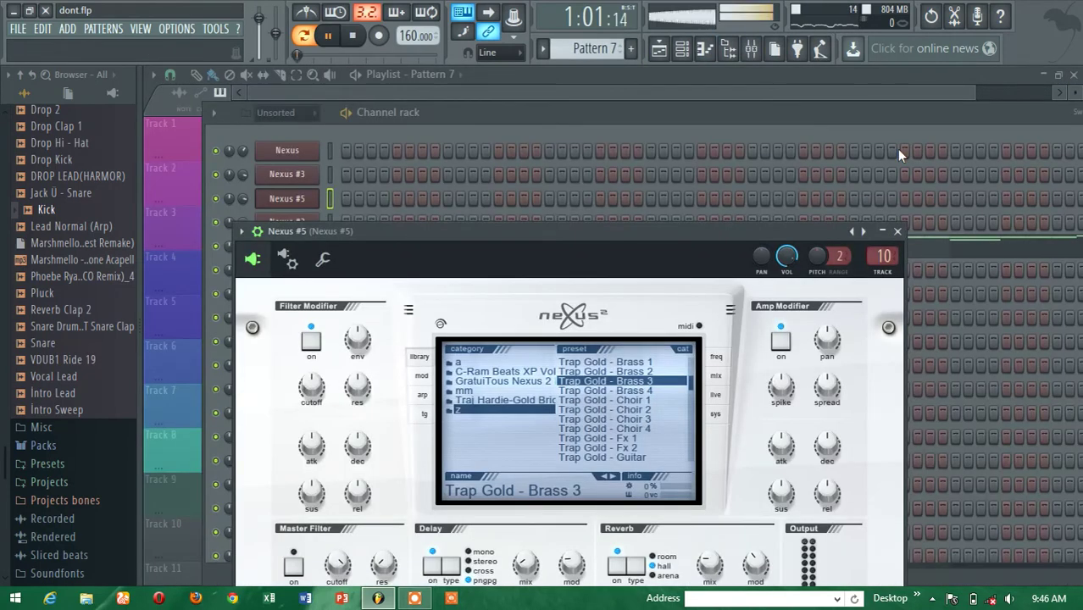
pyautogui.click(899, 231)
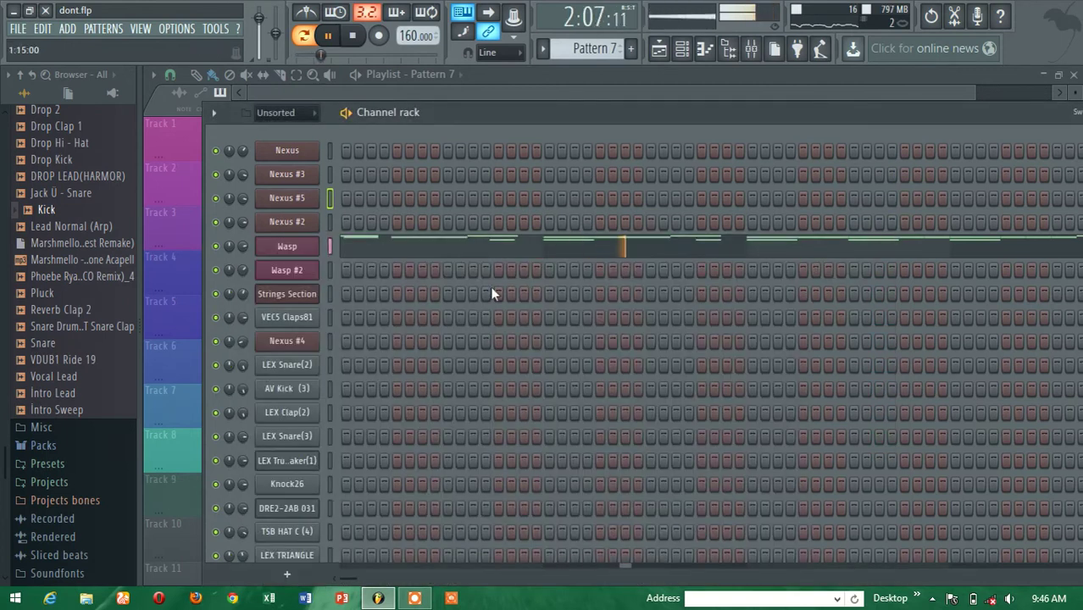
# Step: Examine the Wasp synth's settings and its Pattern 7 notes in the piano roll while the pattern plays
pyautogui.click(319, 245)
pyautogui.click(255, 261)
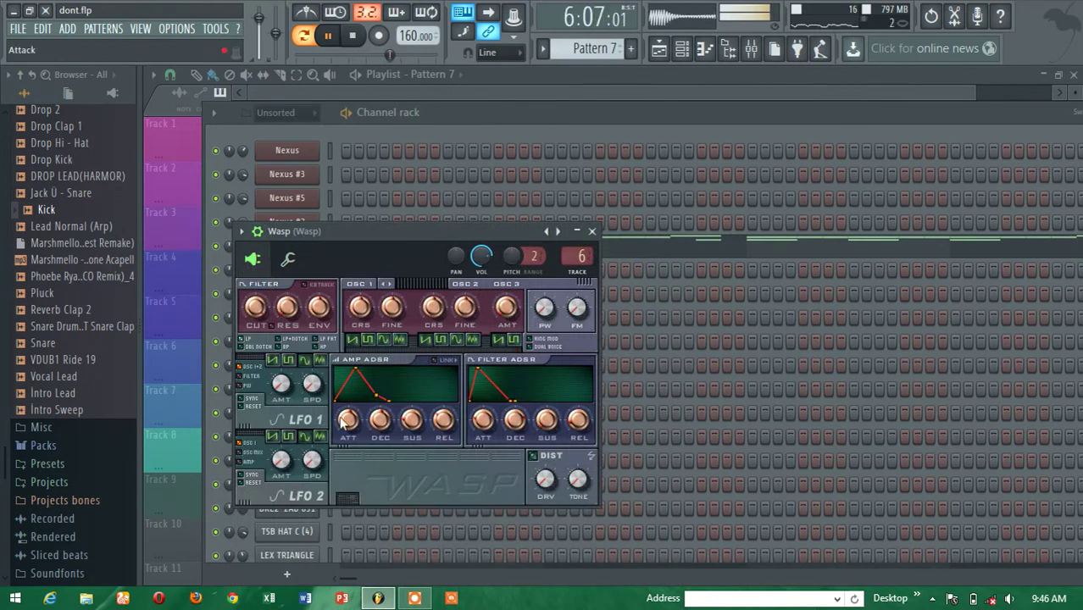
pyautogui.click(591, 231)
pyautogui.click(598, 248)
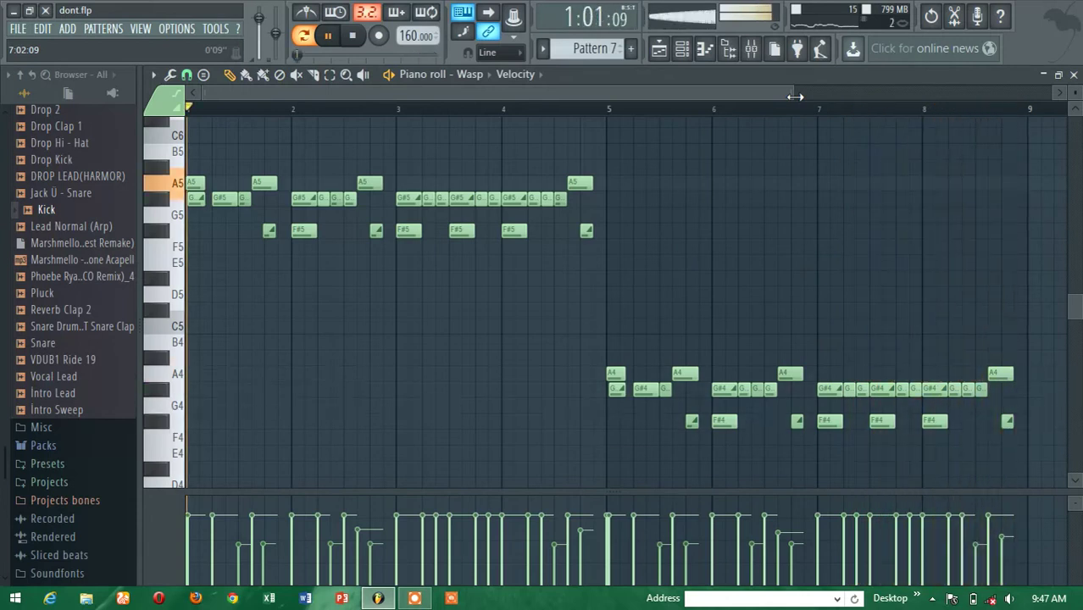
pyautogui.press('space')
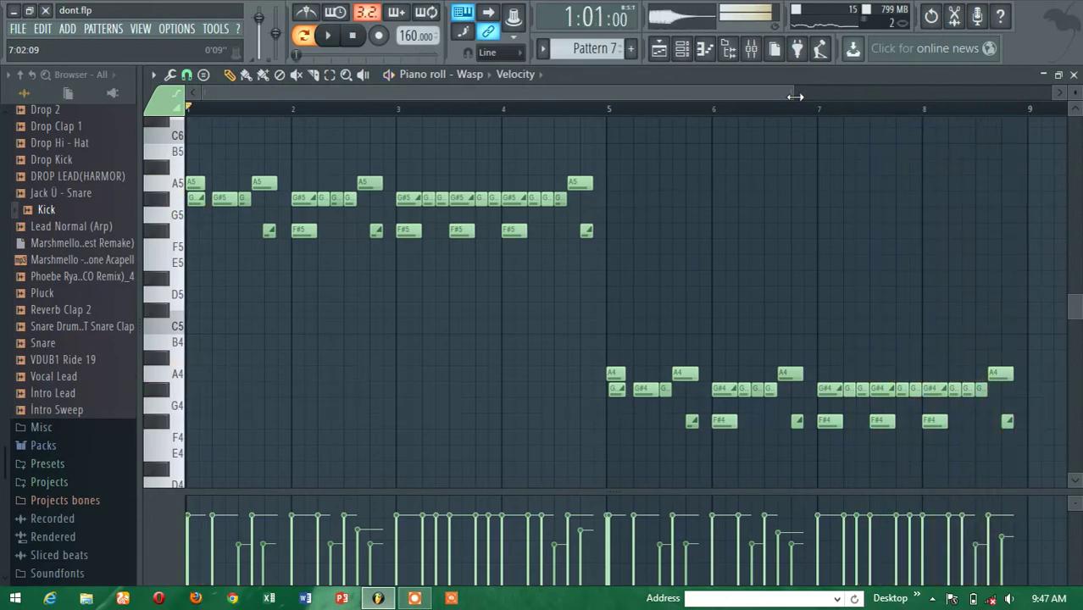
pyautogui.click(1074, 75)
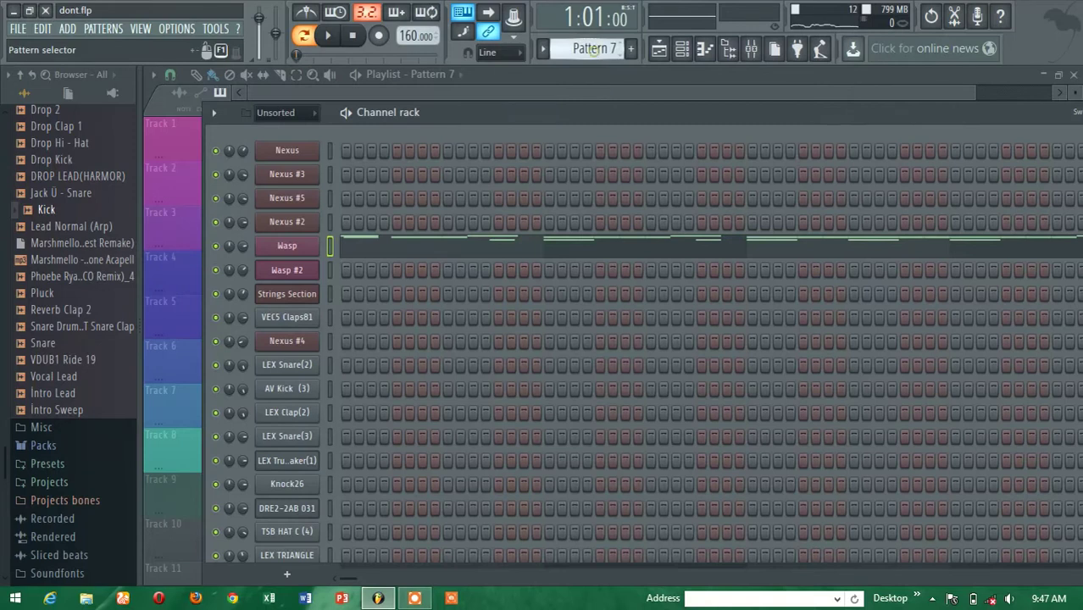
# Step: Play Patterns 8 and 9, examining the LEX Hat(2) #2 notes of Pattern 9 in the piano roll
pyautogui.scroll(-1, 595, 49)
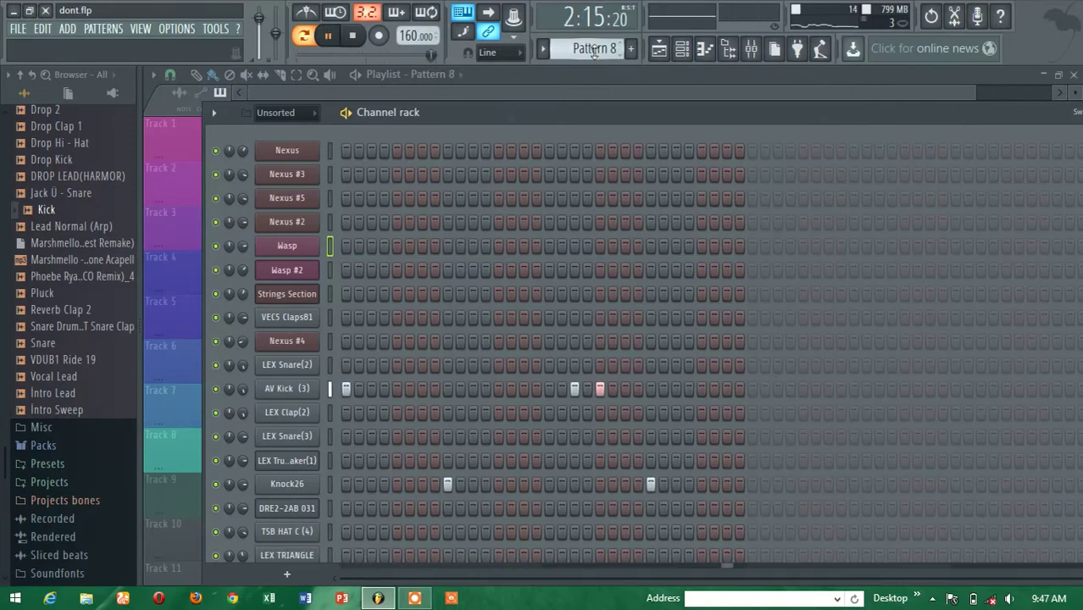
pyautogui.scroll(-1, 595, 49)
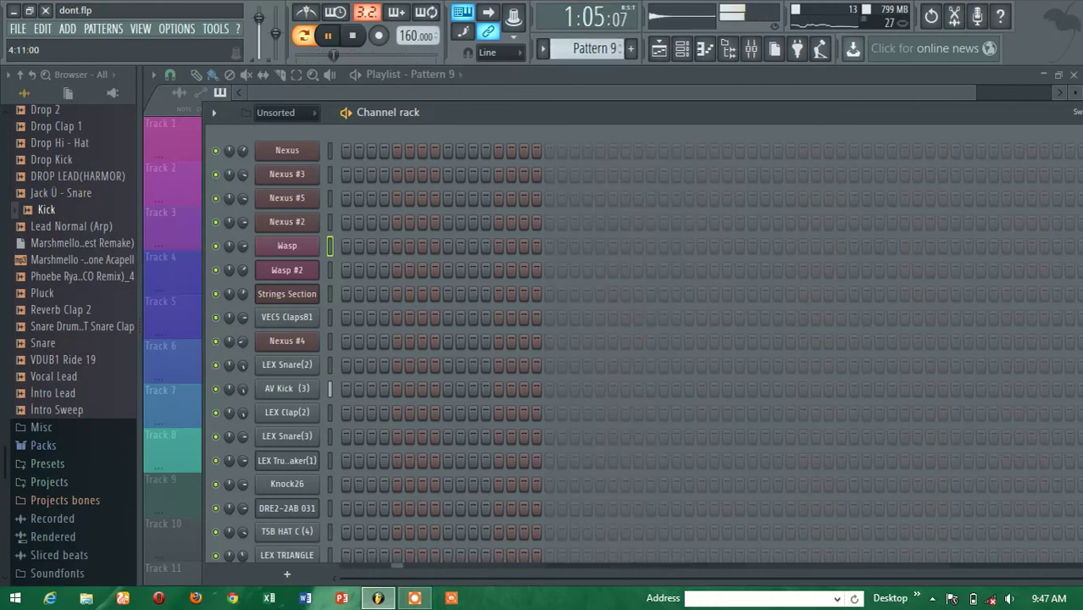
pyautogui.moveTo(917, 130); pyautogui.dragTo(818, 124)
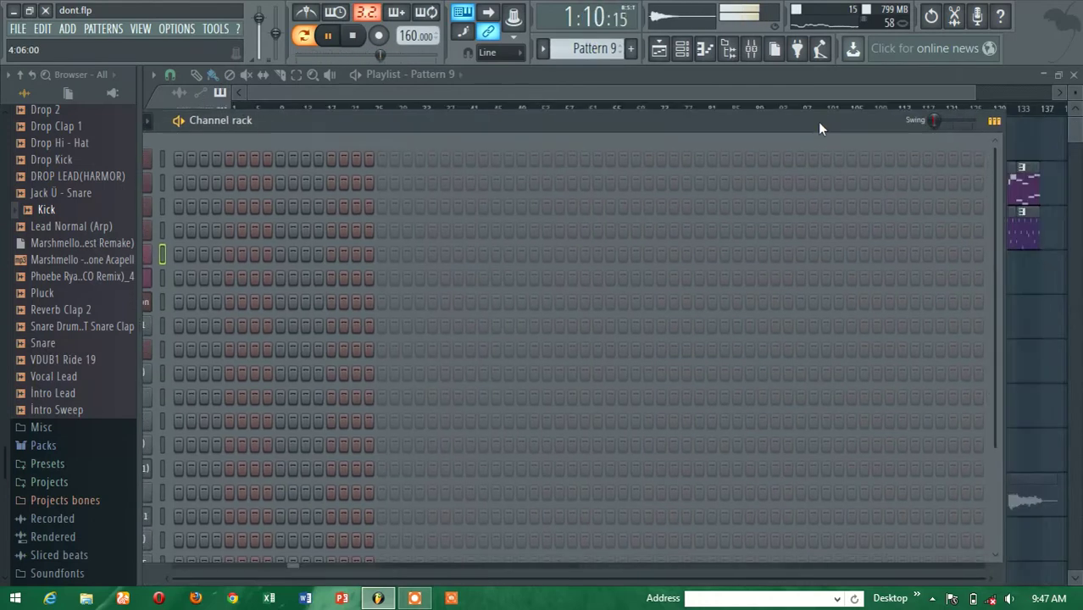
pyautogui.moveTo(1000, 202); pyautogui.dragTo(1003, 328)
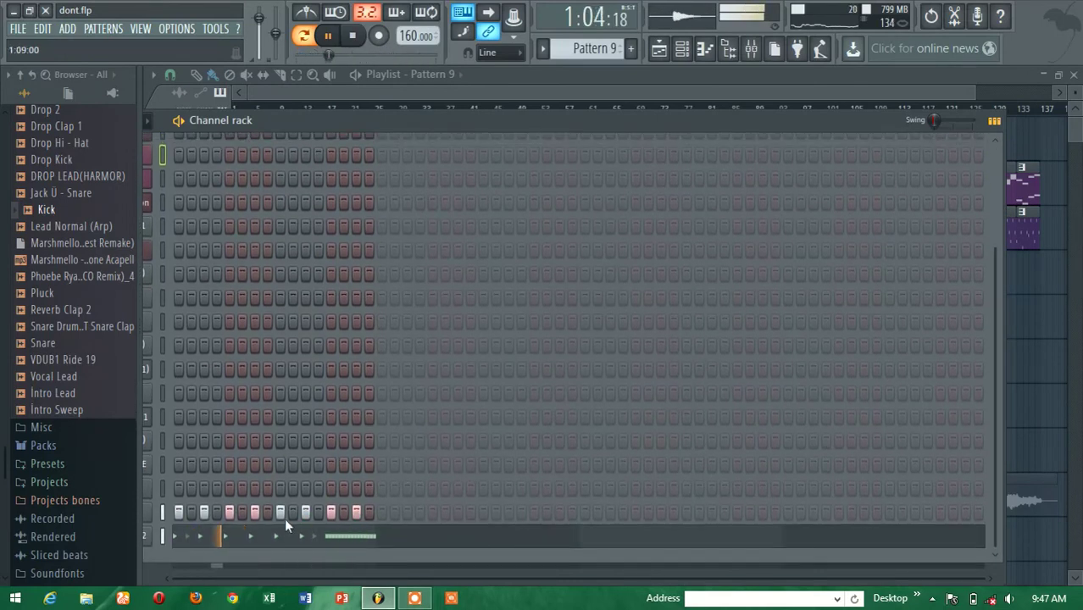
pyautogui.click(291, 539)
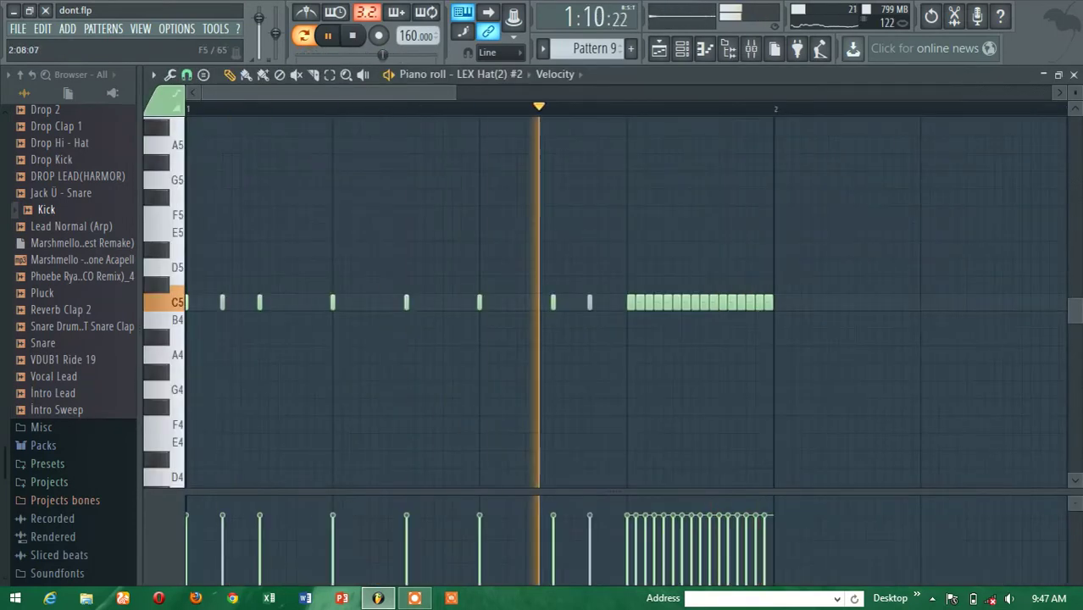
pyautogui.click(1074, 75)
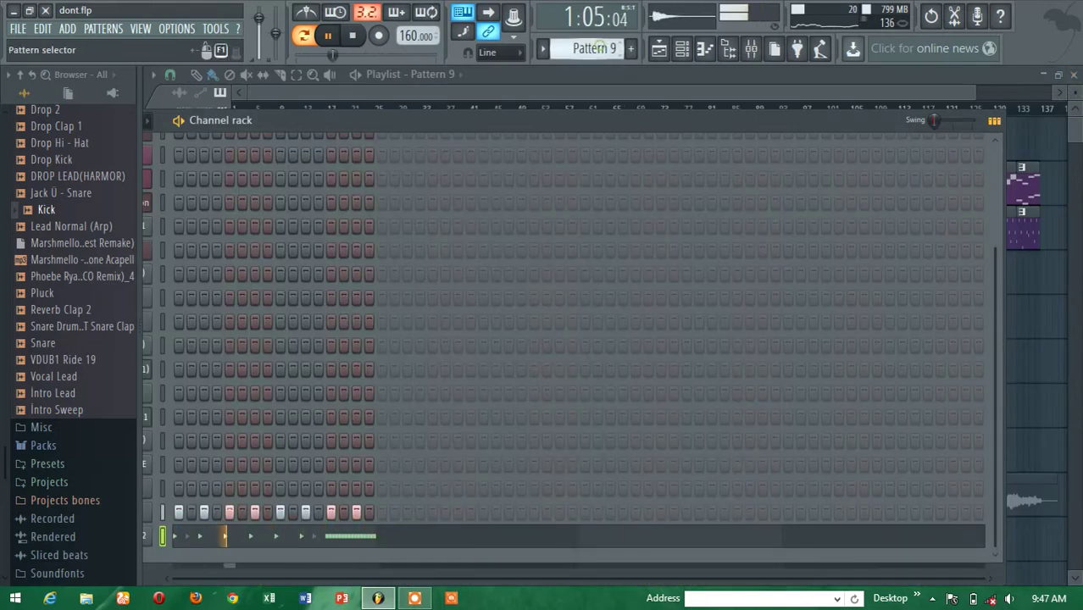
# Step: Play Pattern 10 and examine its Nexus #4 notes in the piano roll
pyautogui.scroll(1, 601, 47)
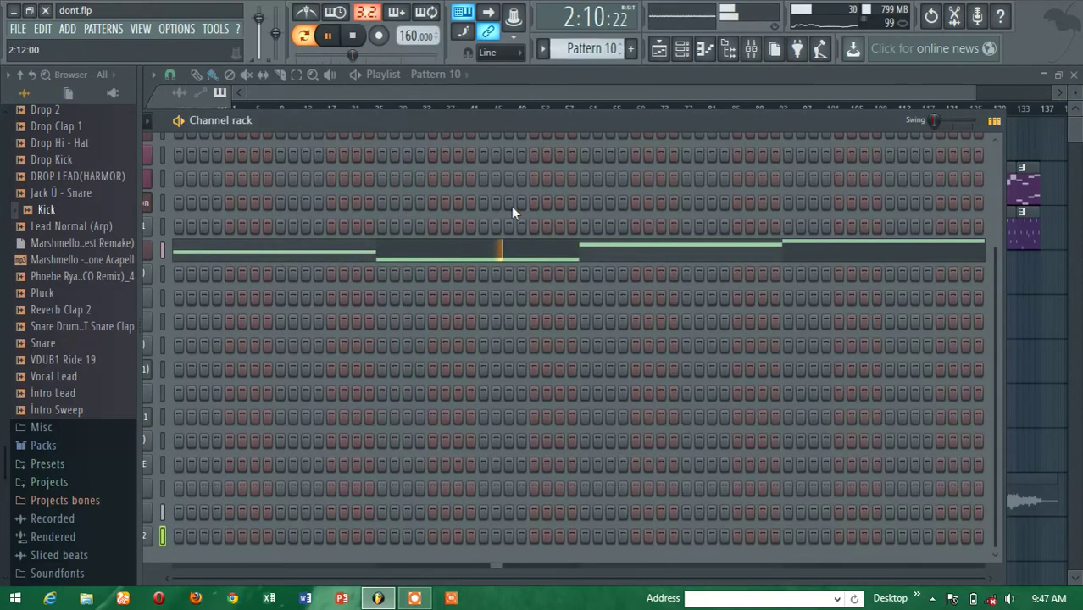
pyautogui.click(494, 250)
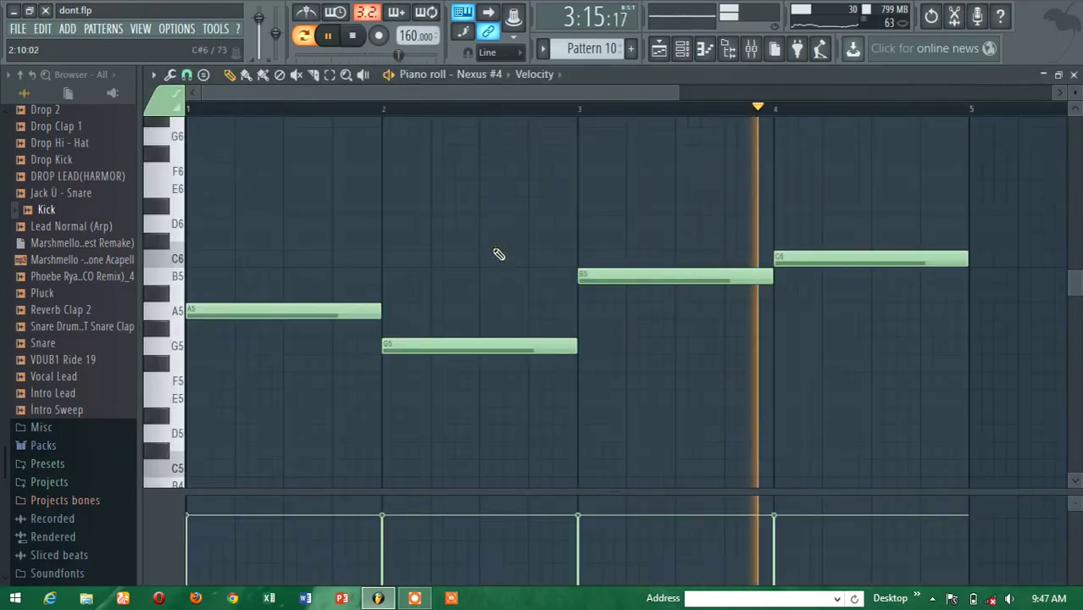
pyautogui.click(1074, 76)
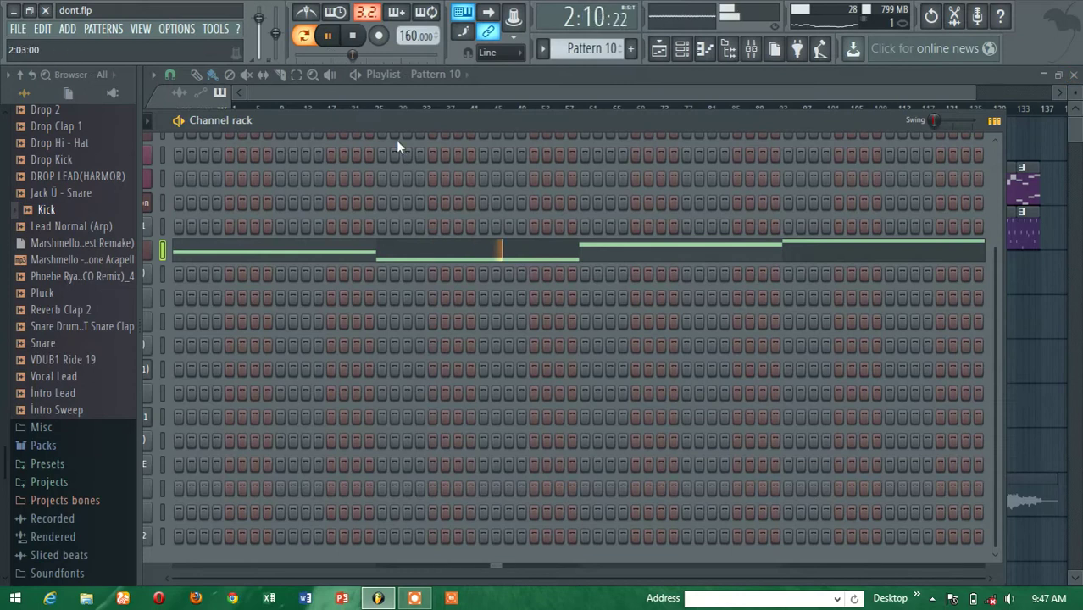
# Step: Collapse the browser and reposition the channel rack so its channel names and steps are fully in view
pyautogui.moveTo(381, 123); pyautogui.dragTo(403, 123)
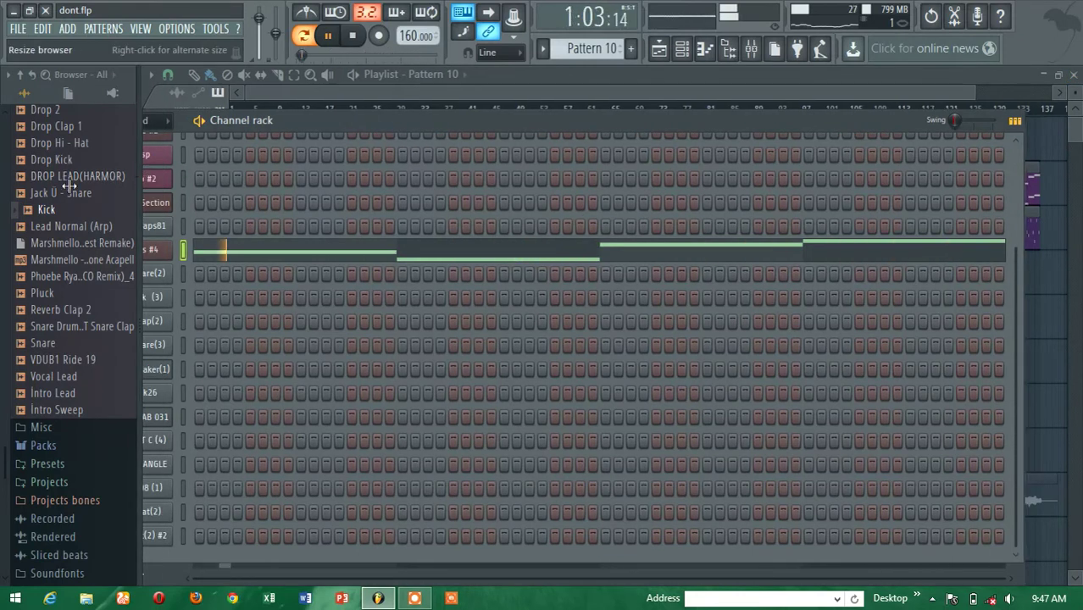
pyautogui.moveTo(70, 185); pyautogui.dragTo(20, 197)
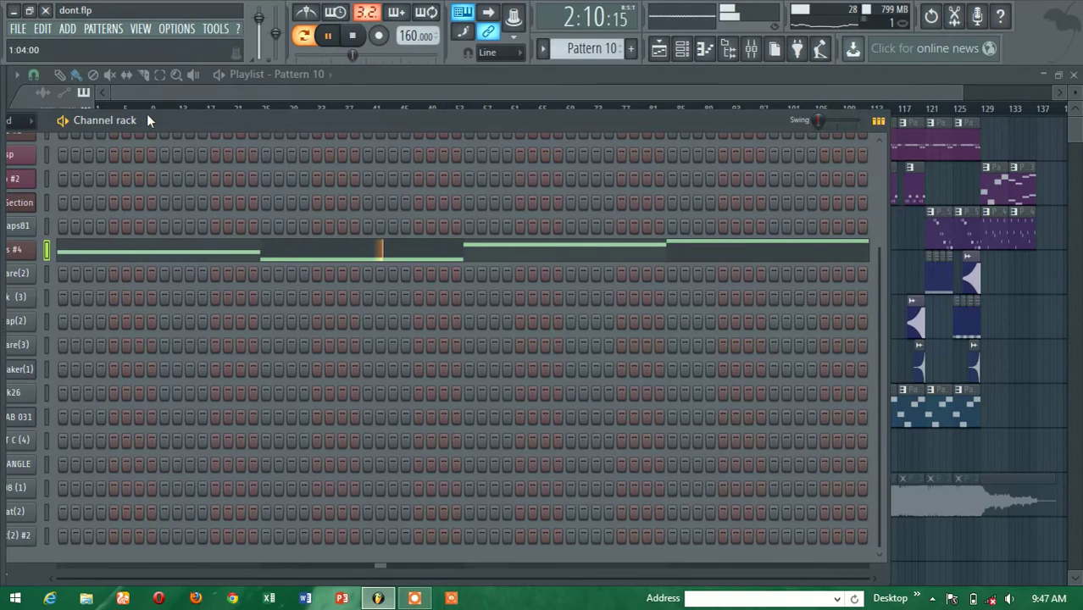
pyautogui.moveTo(147, 117); pyautogui.dragTo(254, 103)
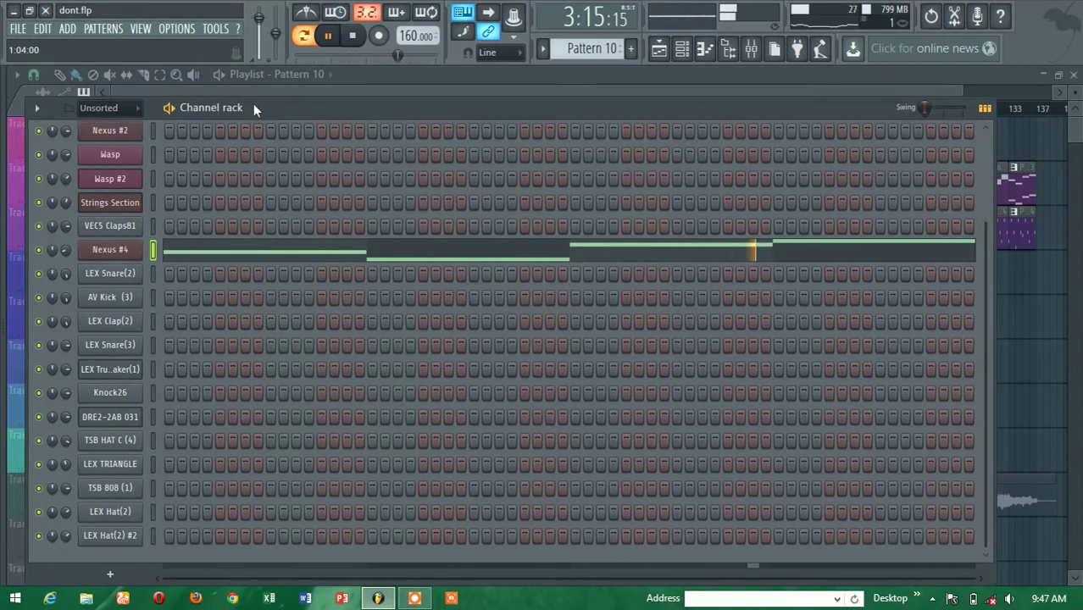
# Step: Play on through Patterns 13, 14 and 15, and open the LEX Tru..aker(1) notes of Pattern 15
pyautogui.scroll(-1, 563, 51)
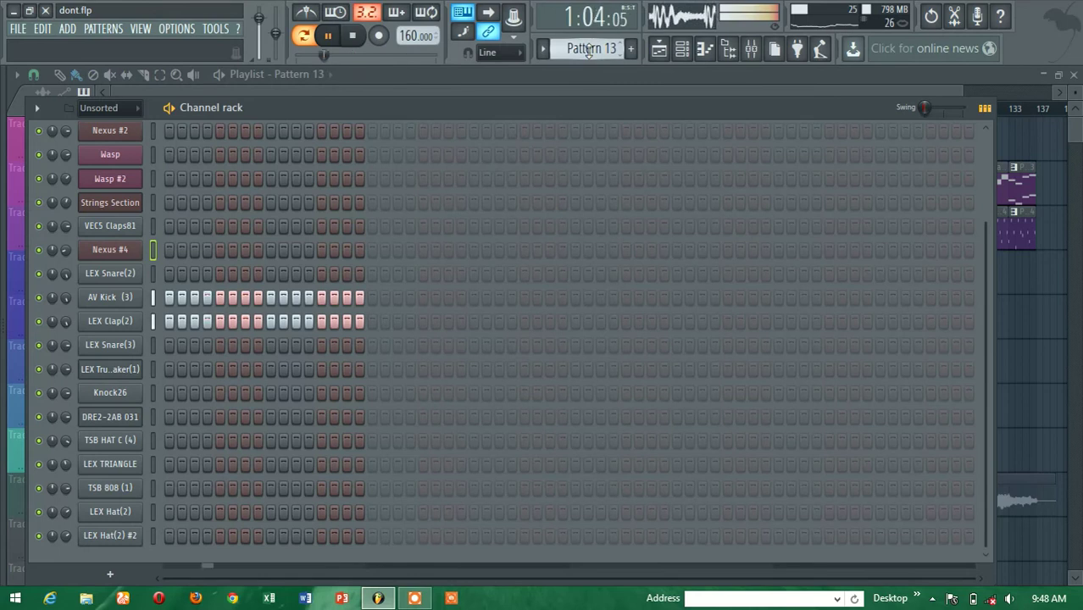
pyautogui.scroll(-1, 591, 49)
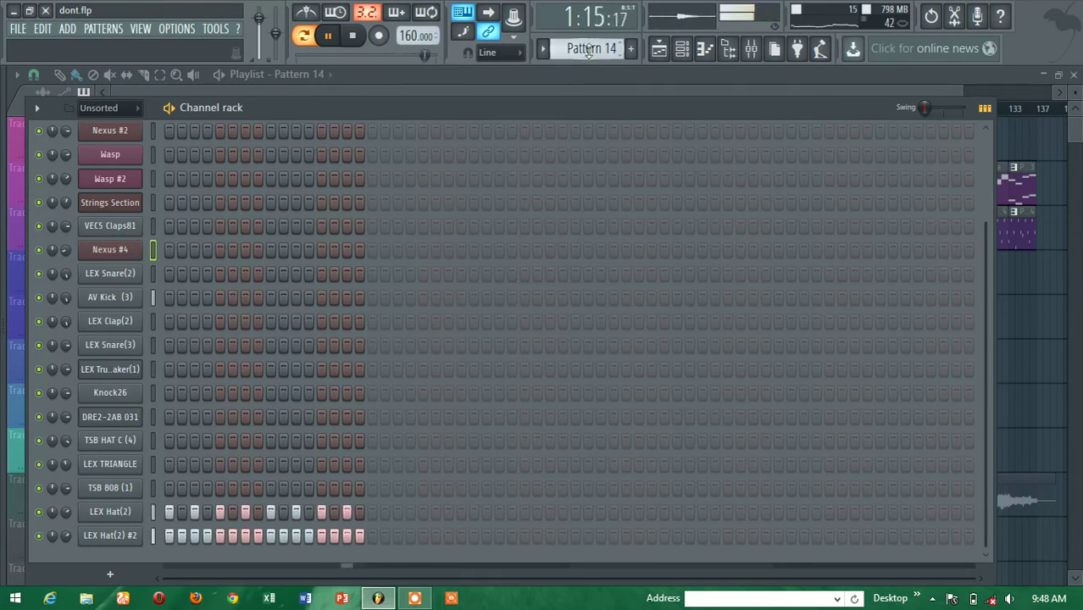
pyautogui.scroll(-1, 587, 49)
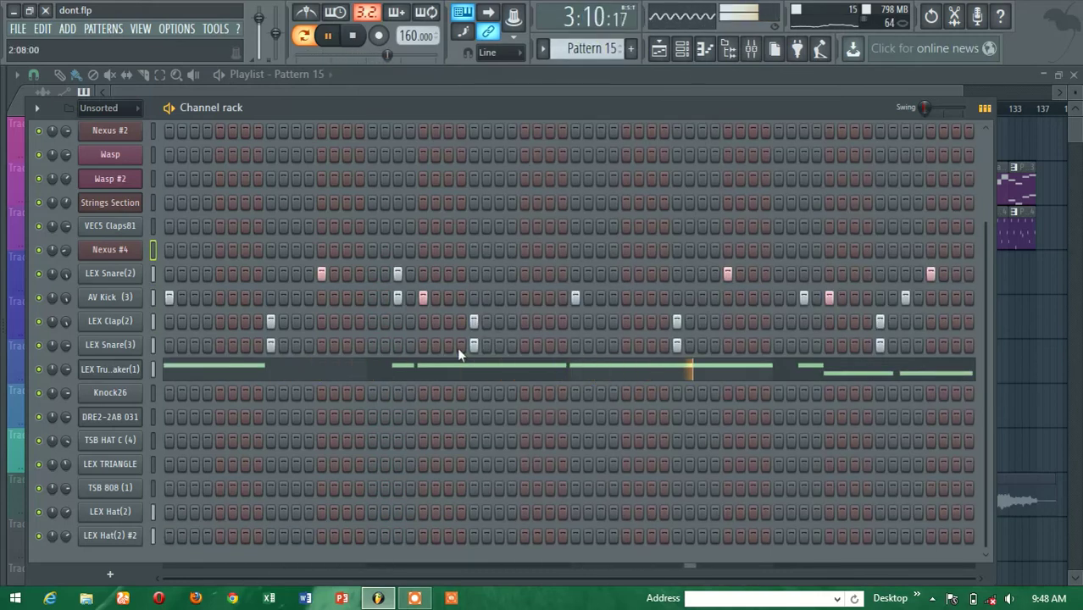
pyautogui.click(183, 374)
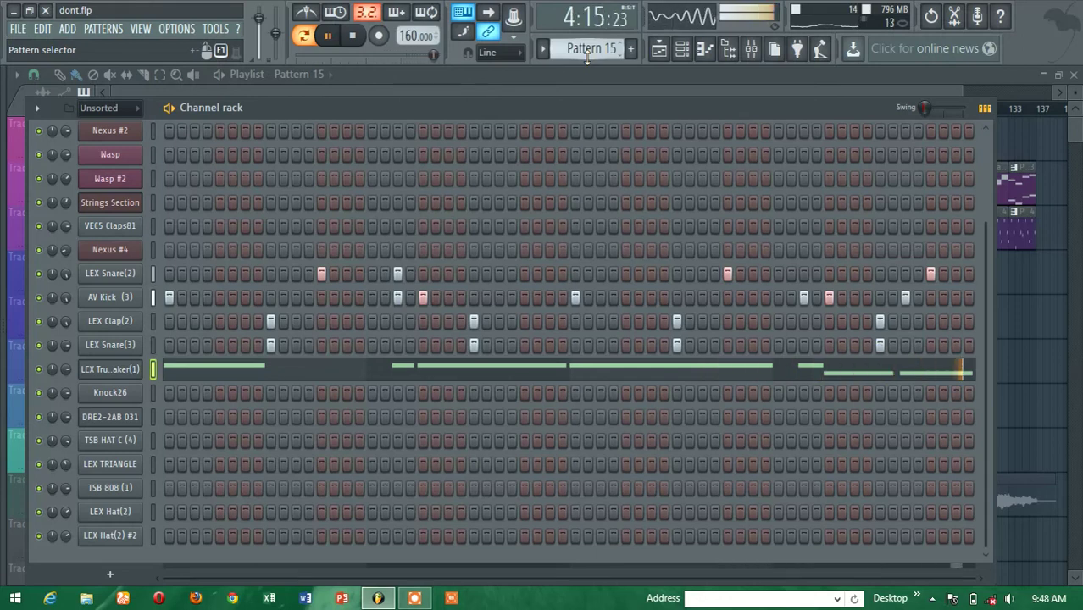
# Step: Play Pattern 16 in the channel rack and move on to Pattern 17
pyautogui.scroll(-1, 591, 48)
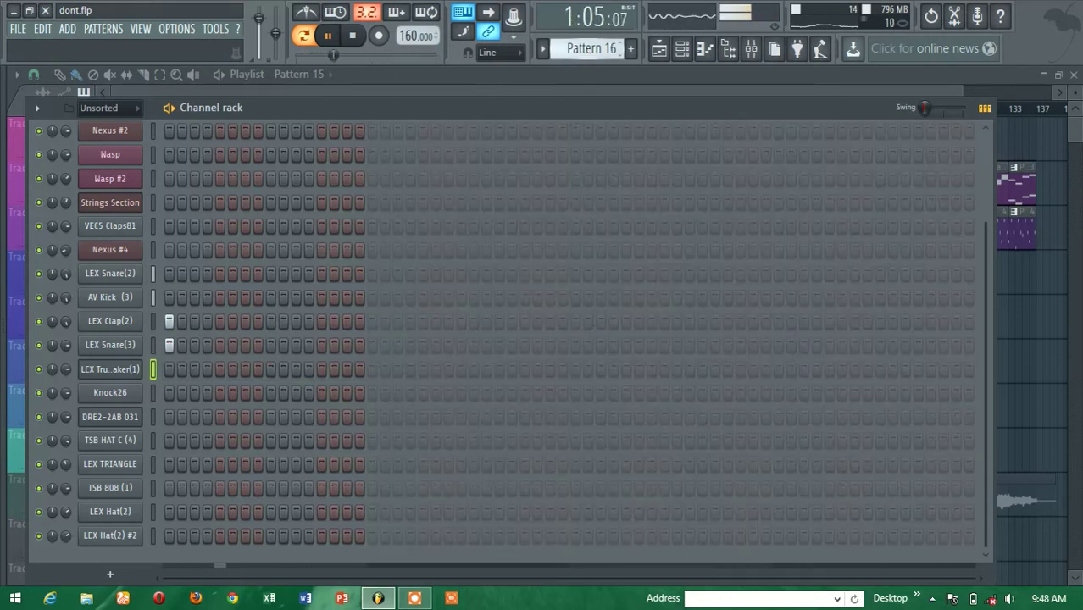
pyautogui.scroll(1, 588, 51)
pyautogui.scroll(-2, 587, 51)
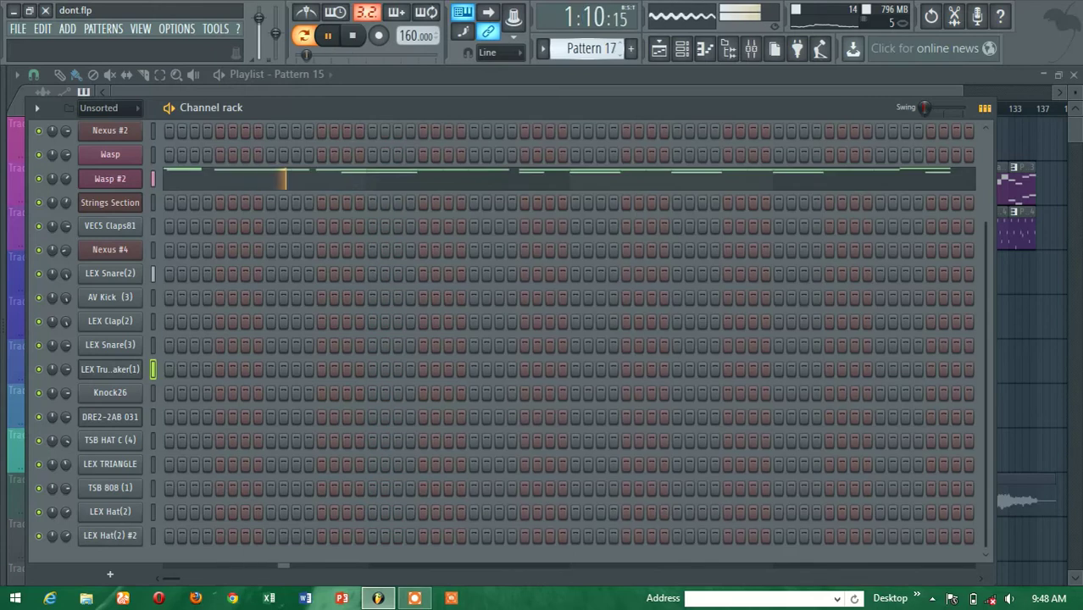
# Step: Examine the Wasp #2 synth settings and its Pattern 17 piano roll notes, and stop playback
pyautogui.click(133, 181)
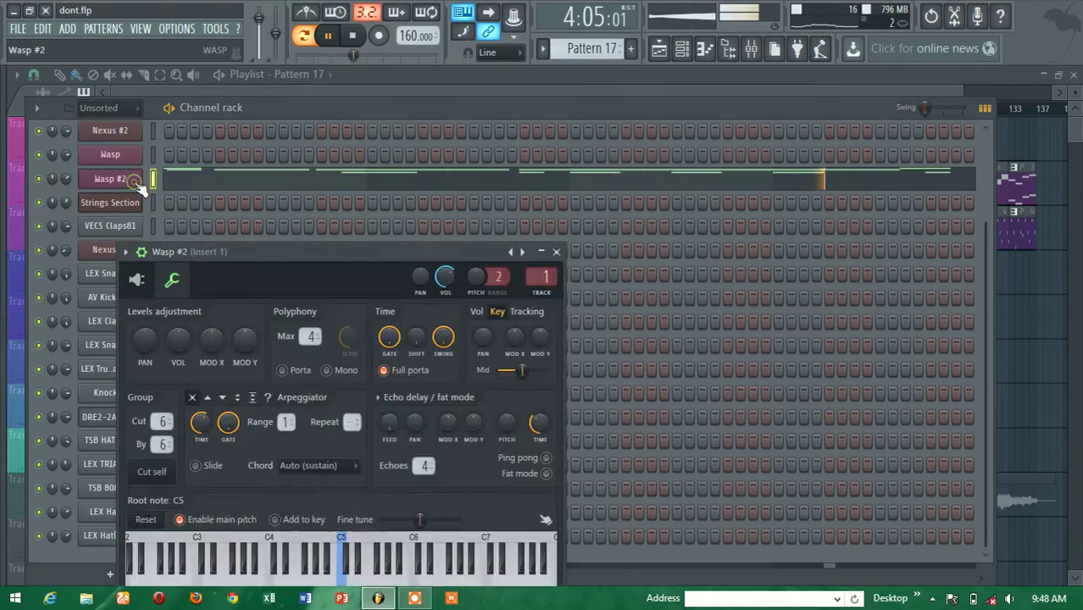
pyautogui.click(137, 282)
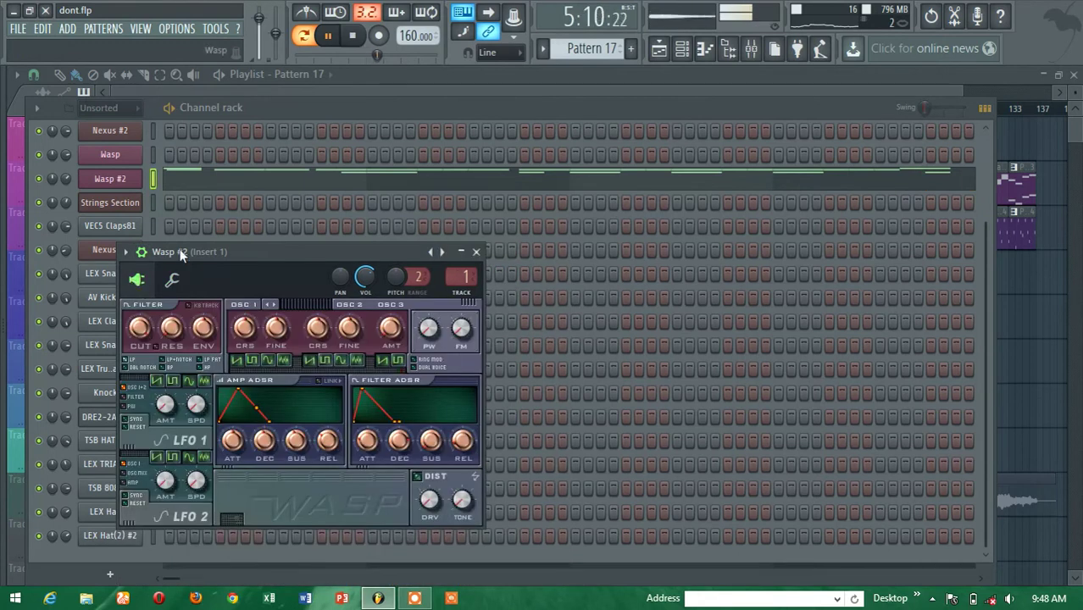
pyautogui.click(236, 186)
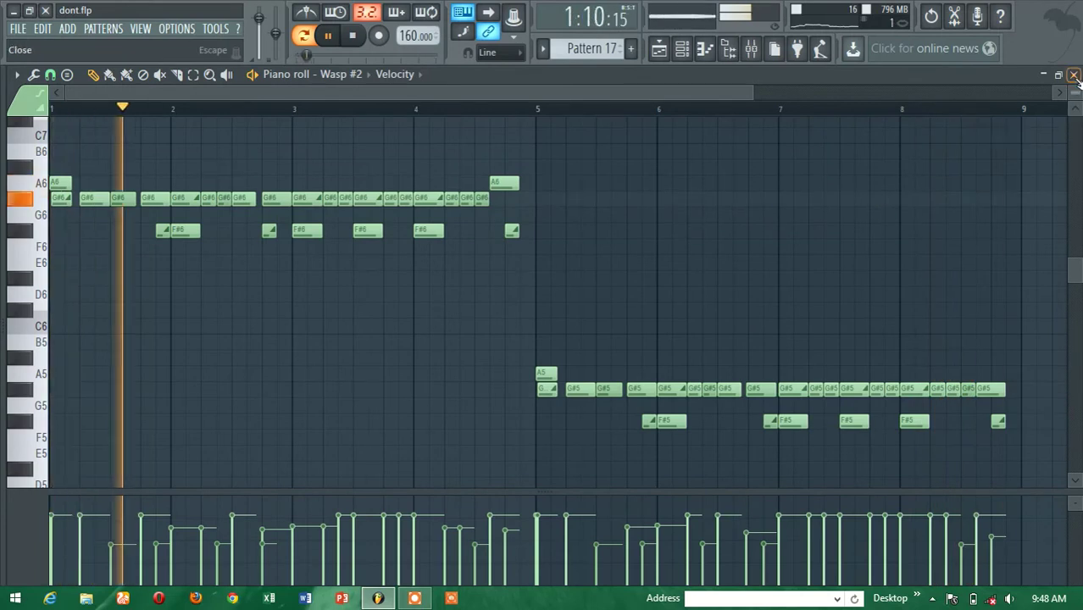
pyautogui.press('F7')
pyautogui.press('space')
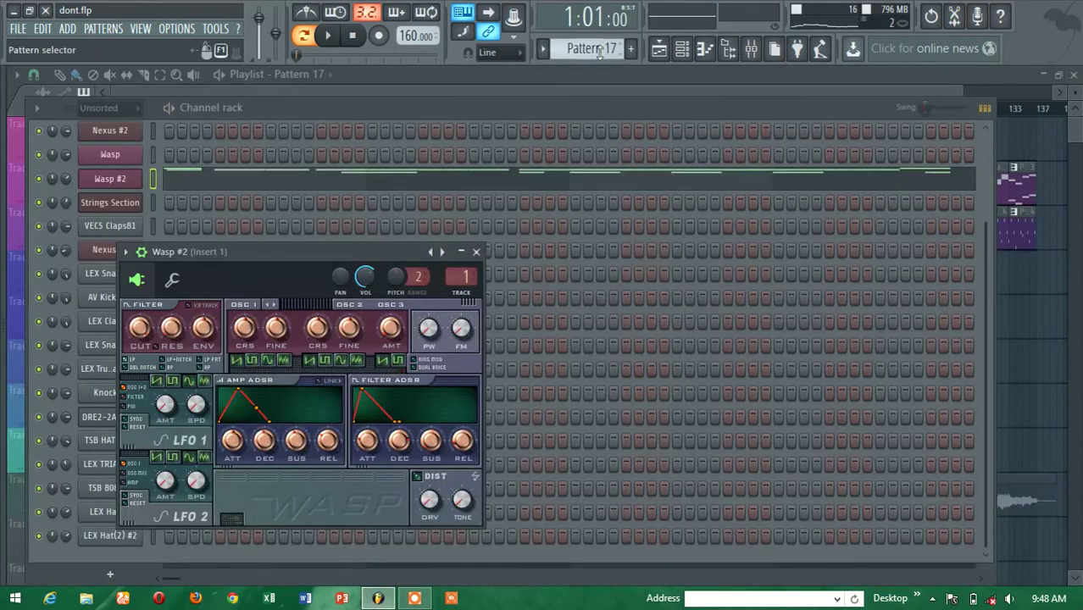
# Step: Play Pattern 18 with the Wasp #2 window closed, and examine the Wasp notes of Pattern 19 in the piano roll
pyautogui.scroll(-1, 591, 49)
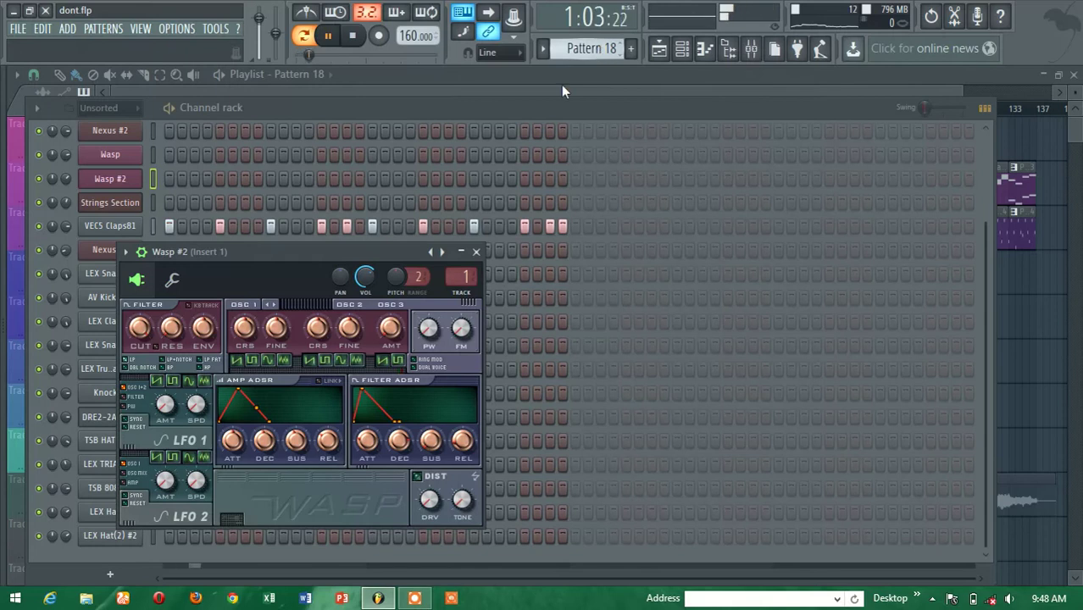
pyautogui.click(476, 252)
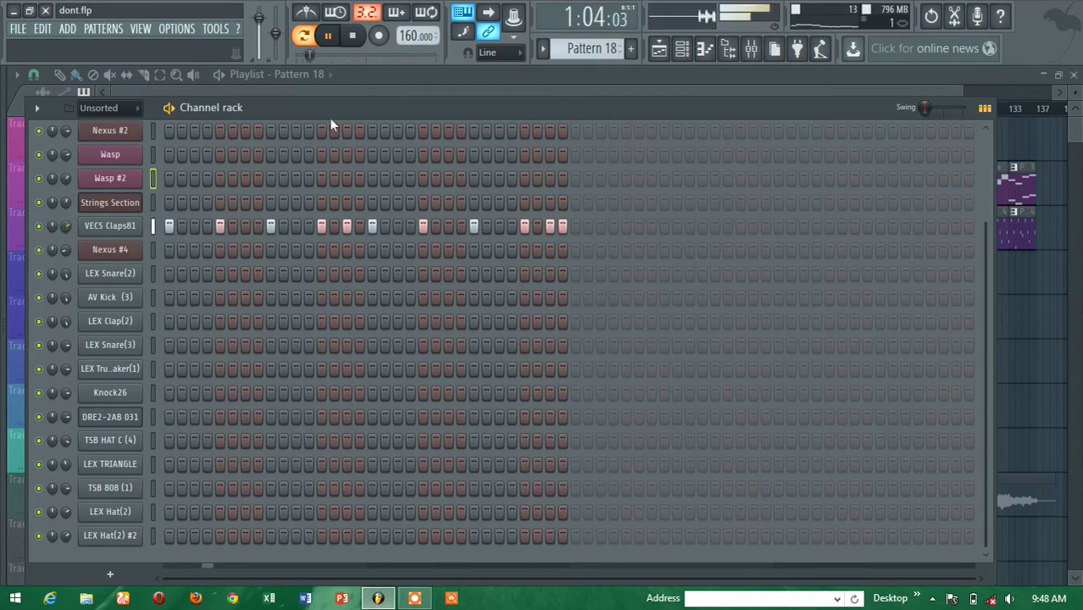
pyautogui.scroll(-1, 564, 48)
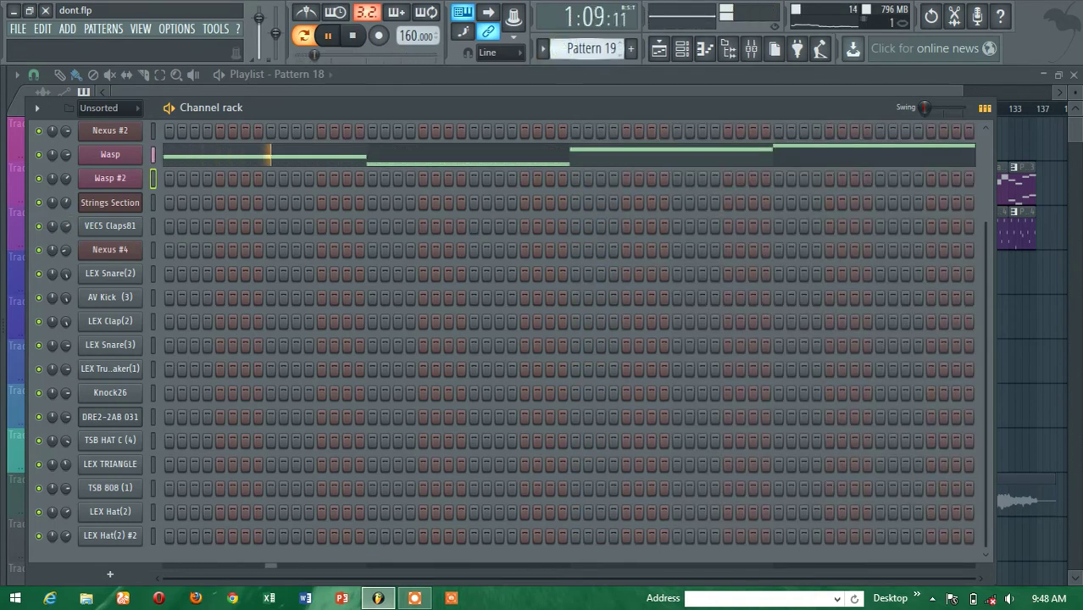
pyautogui.click(499, 151)
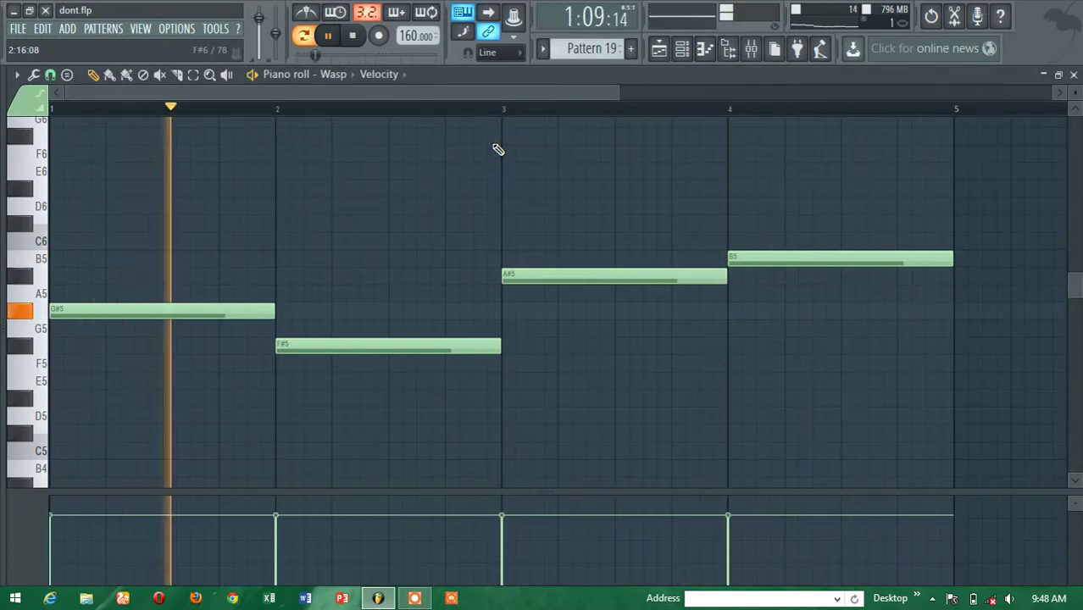
pyautogui.click(1075, 75)
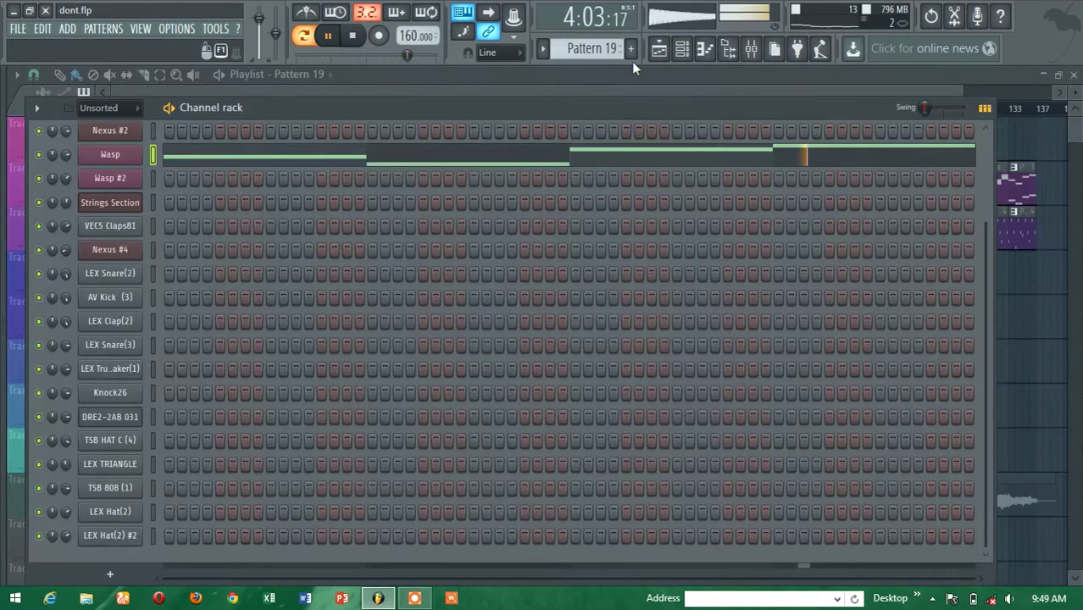
# Step: Play Patterns 20 and 21, examining the Strings Section's DirectWave program and its Pattern 21 piano roll notes
pyautogui.scroll(-1, 582, 52)
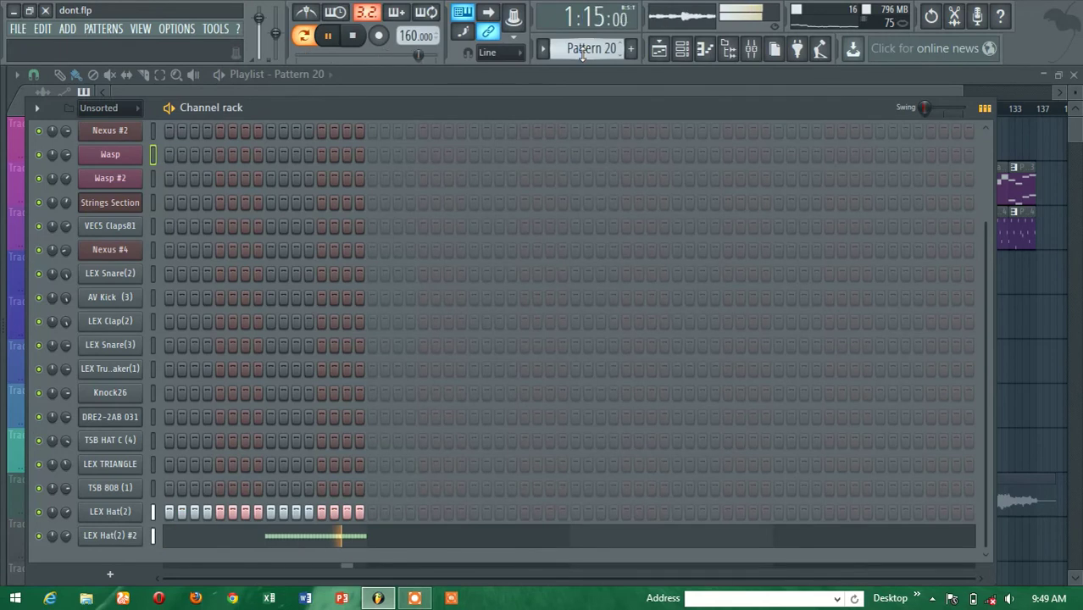
pyautogui.scroll(-1, 582, 53)
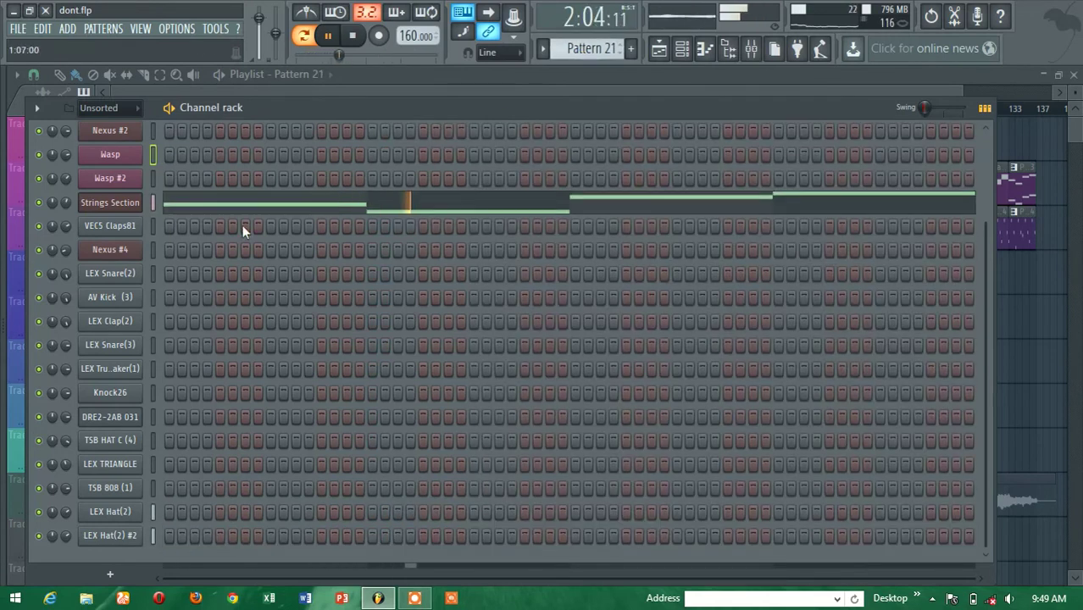
pyautogui.click(134, 204)
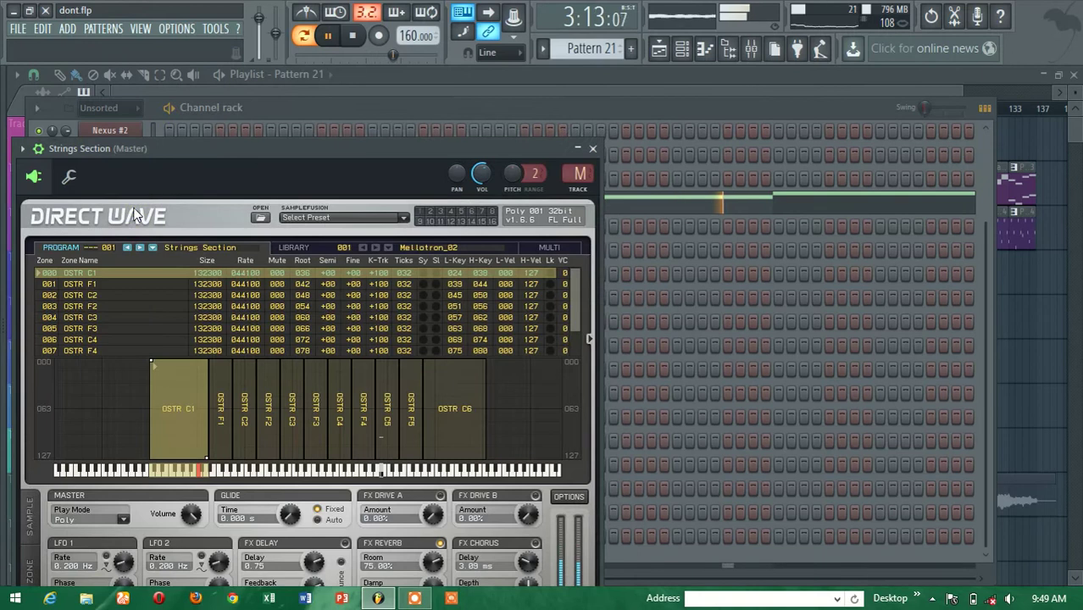
pyautogui.click(594, 149)
pyautogui.click(521, 203)
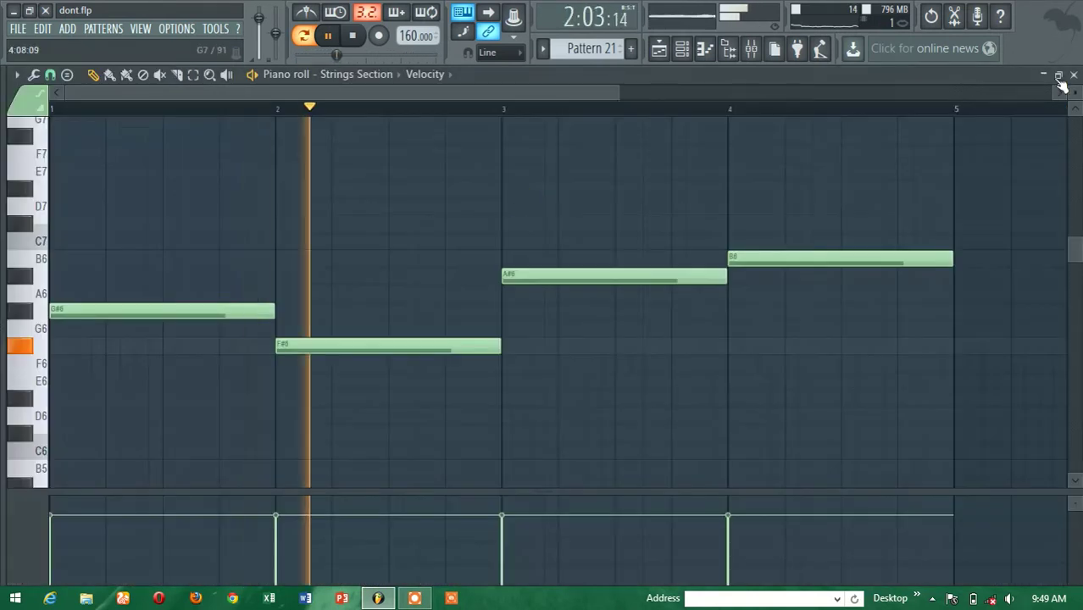
pyautogui.click(1073, 75)
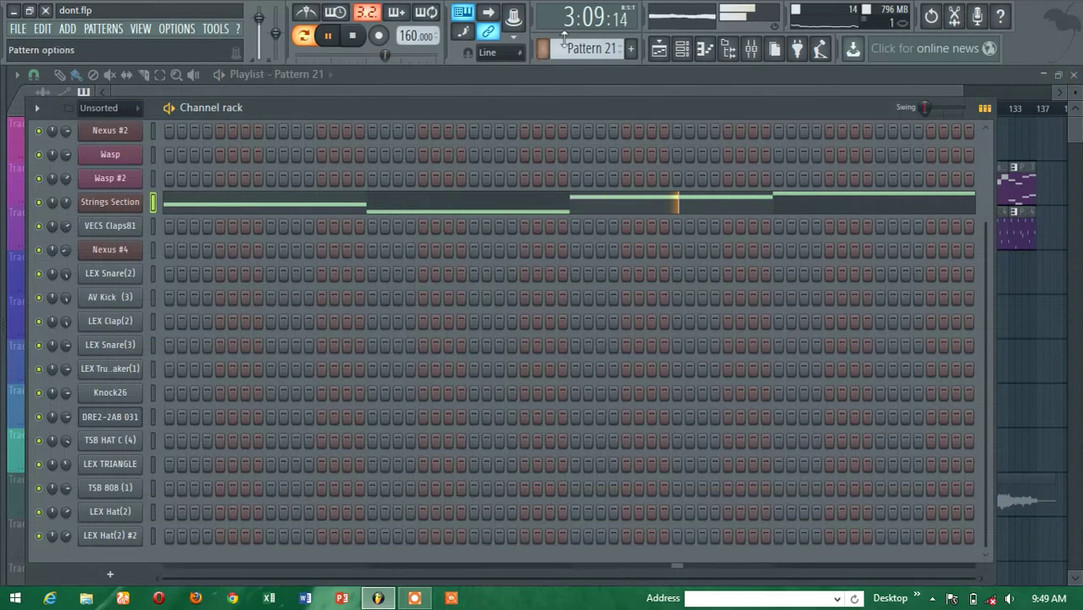
# Step: Step on to Pattern 23, return to Pattern 12 with playback stopped, and show the full playlist arrangement
pyautogui.scroll(-1, 591, 42)
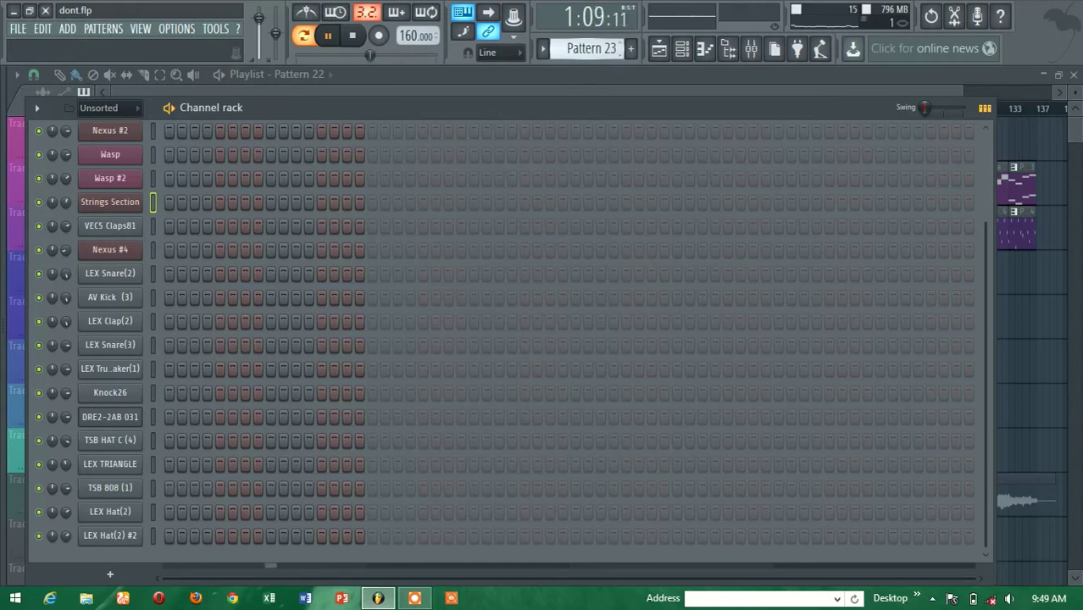
pyautogui.scroll(11, 585, 53)
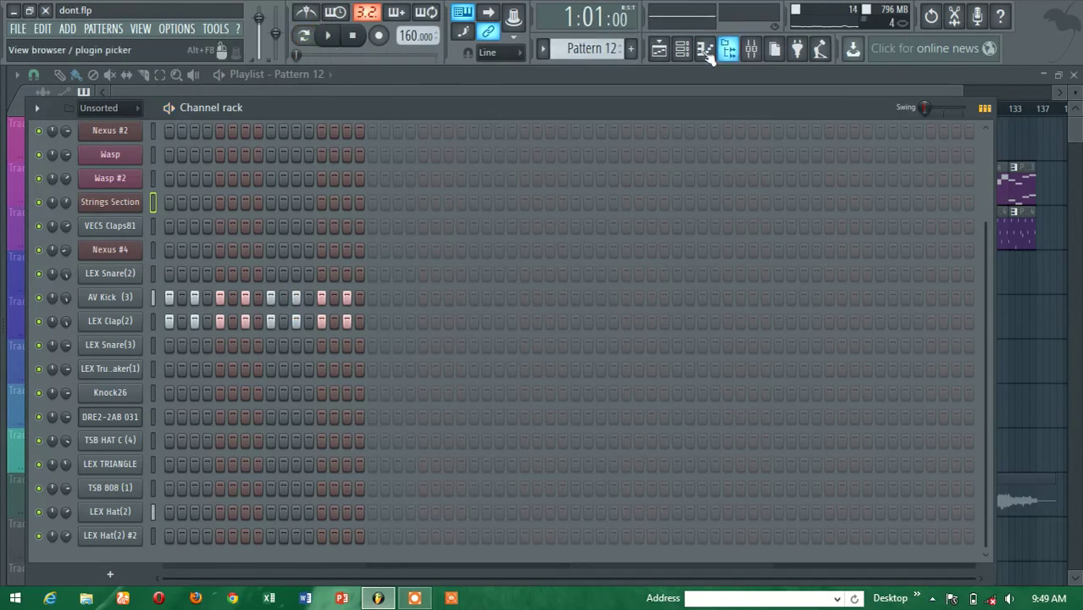
pyautogui.click(660, 53)
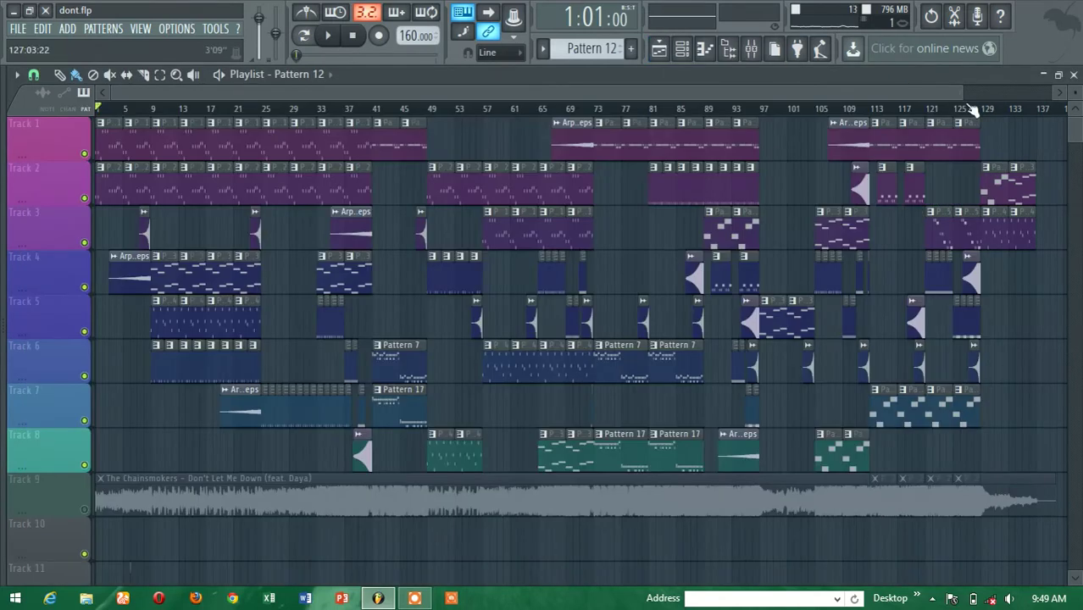
# Step: Play the song from the start and examine the playlist clips on Tracks 1 to 8 along the playhead
pyautogui.moveTo(960, 99); pyautogui.dragTo(451, 214)
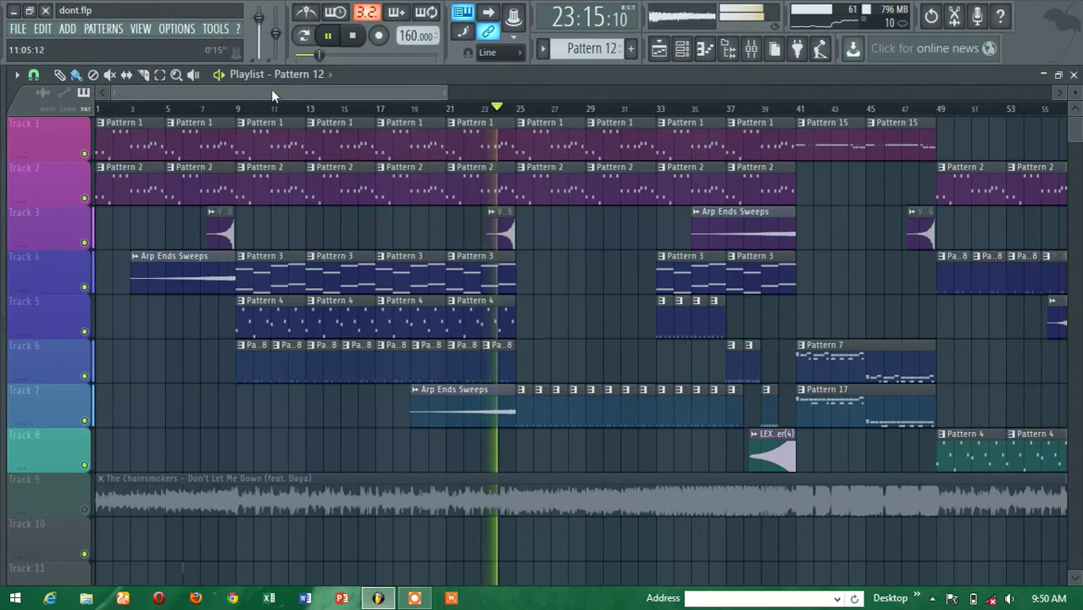
pyautogui.moveTo(271, 89); pyautogui.dragTo(410, 94)
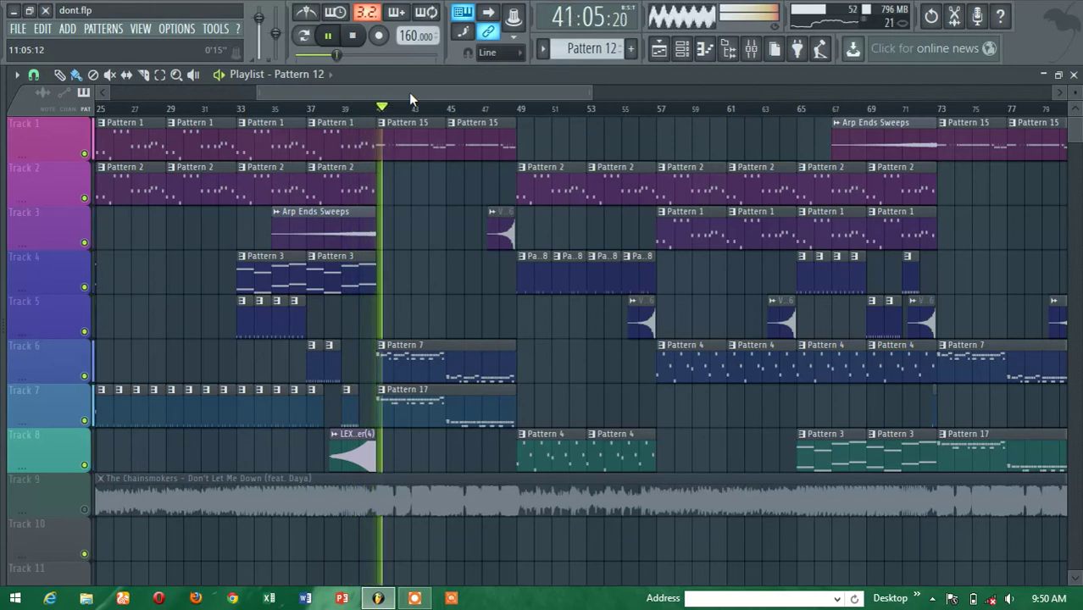
pyautogui.moveTo(409, 92); pyautogui.dragTo(449, 93)
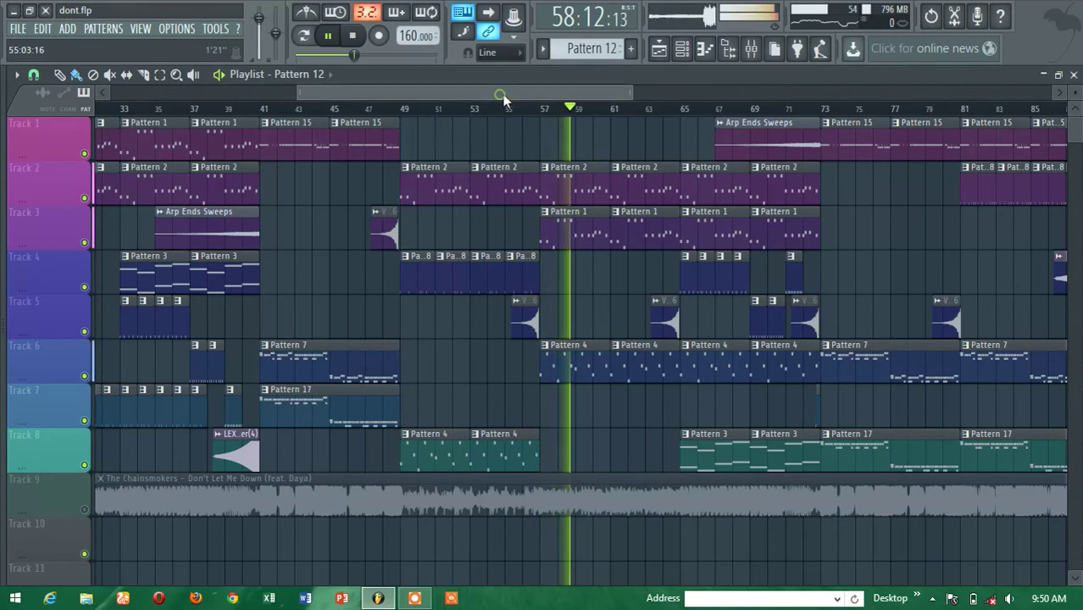
# Step: Place a LEX Trunk Shaker(4) clip on Track 7 so that it ends at bar 73
pyautogui.moveTo(502, 94); pyautogui.dragTo(643, 94)
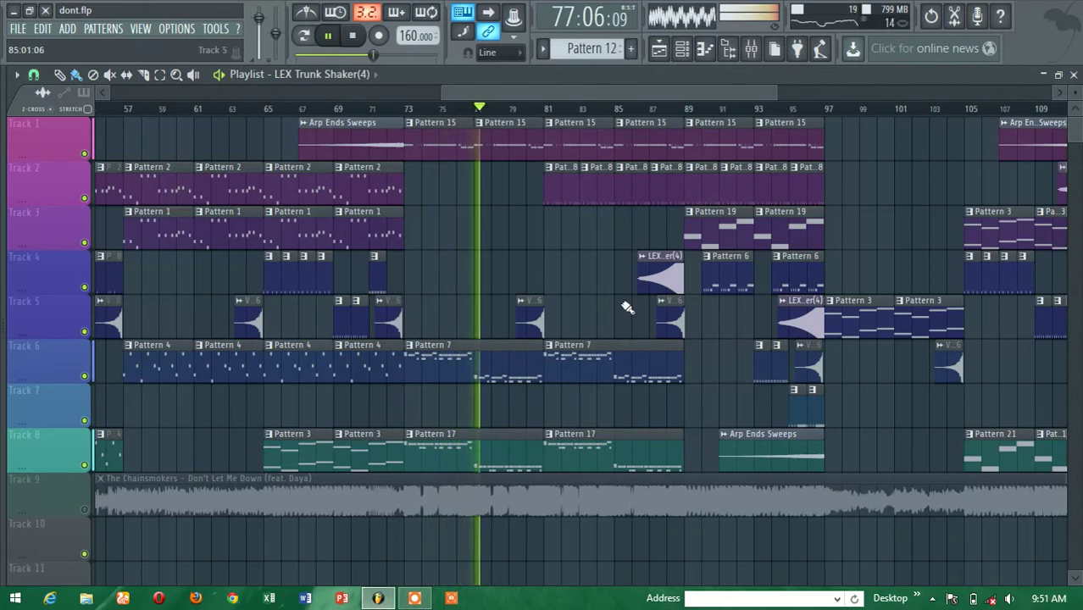
pyautogui.click(365, 407)
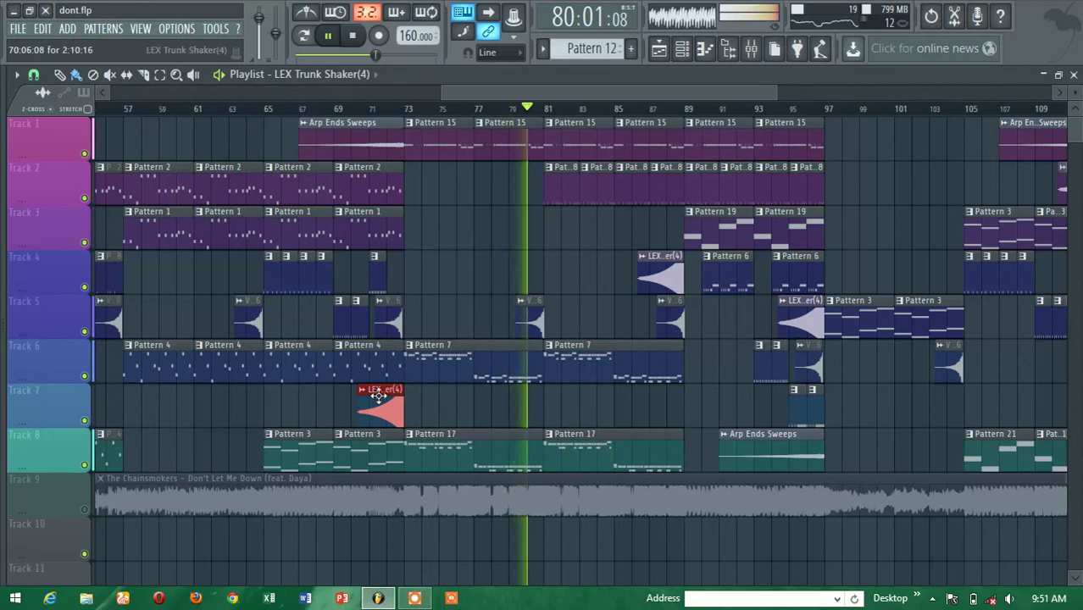
# Step: Follow playback through the rest of the arrangement to bar 137, and review the playlist zoomed out with playback stopped
pyautogui.moveTo(465, 89); pyautogui.dragTo(546, 90)
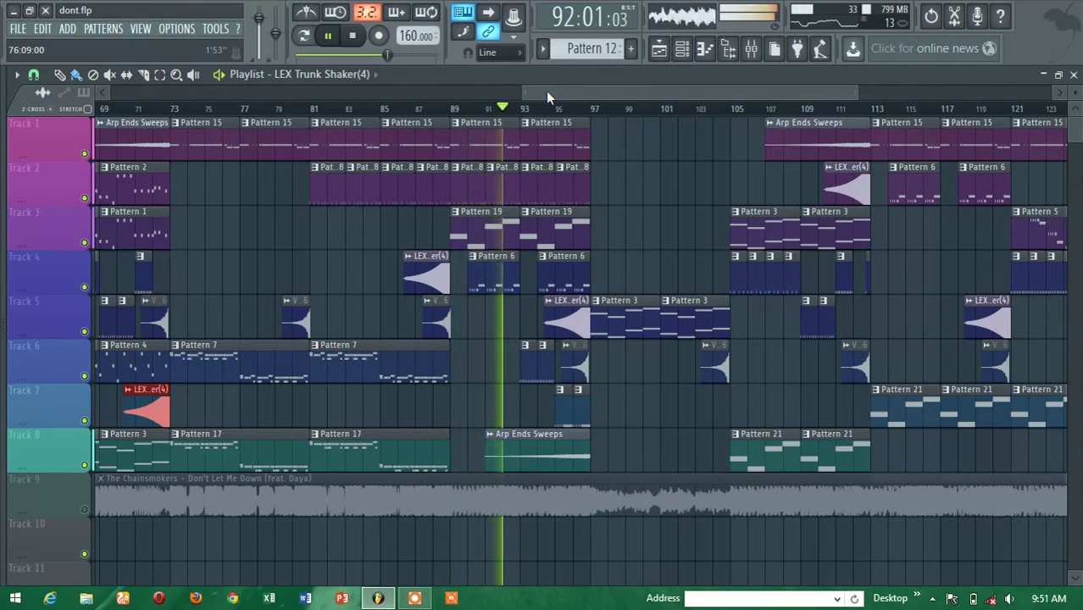
pyautogui.moveTo(546, 91); pyautogui.dragTo(621, 111)
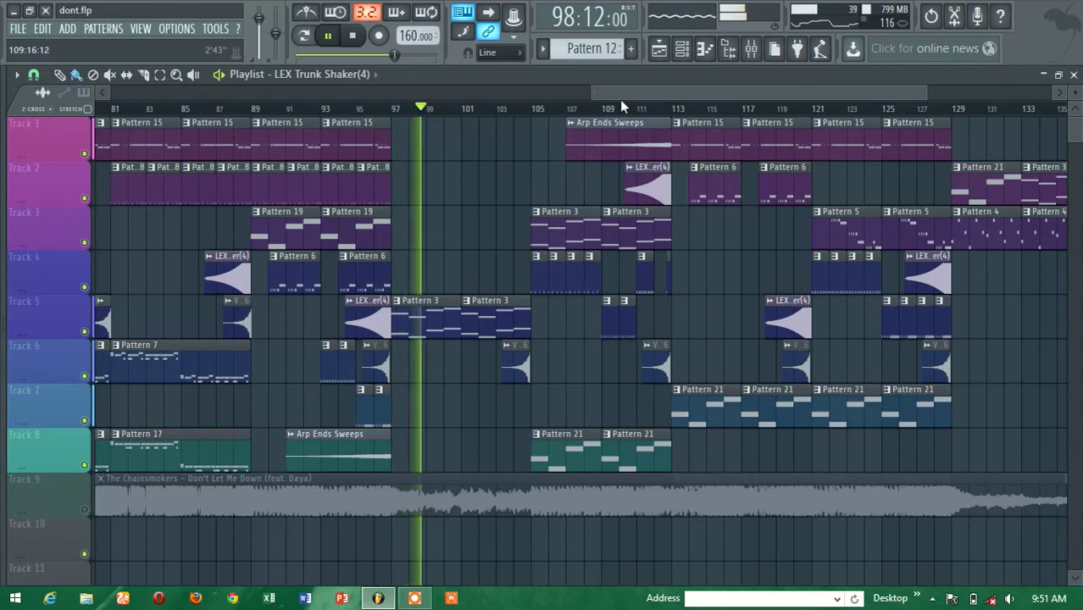
pyautogui.moveTo(623, 92); pyautogui.dragTo(693, 91)
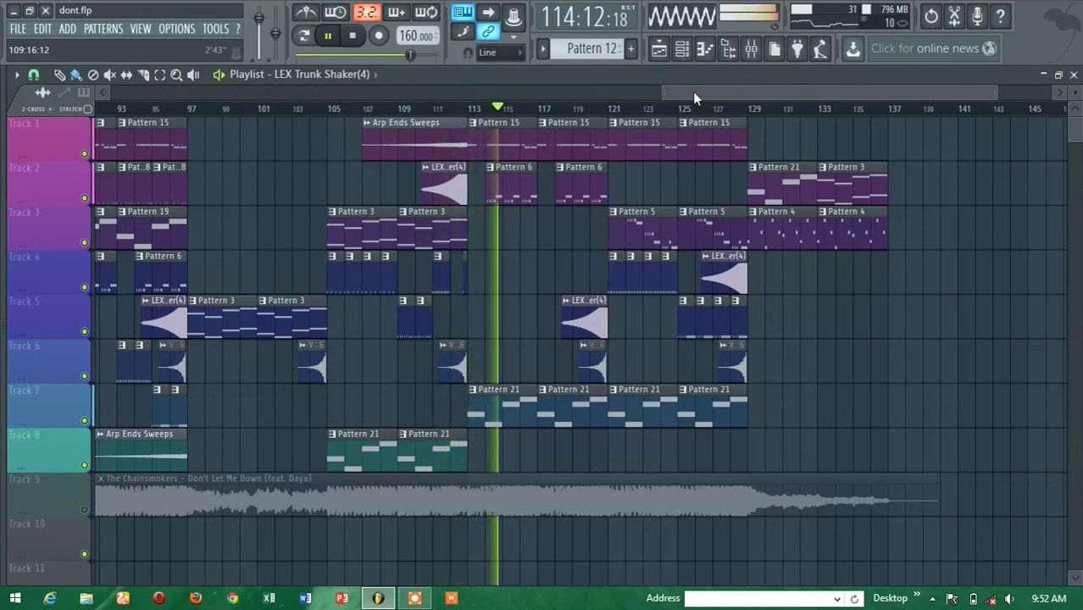
pyautogui.moveTo(692, 92)
pyautogui.mouseDown()
pyautogui.moveTo(717, 94)
pyautogui.moveTo(695, 99)
pyautogui.mouseUp()
pyautogui.moveTo(602, 109); pyautogui.dragTo(783, 167)
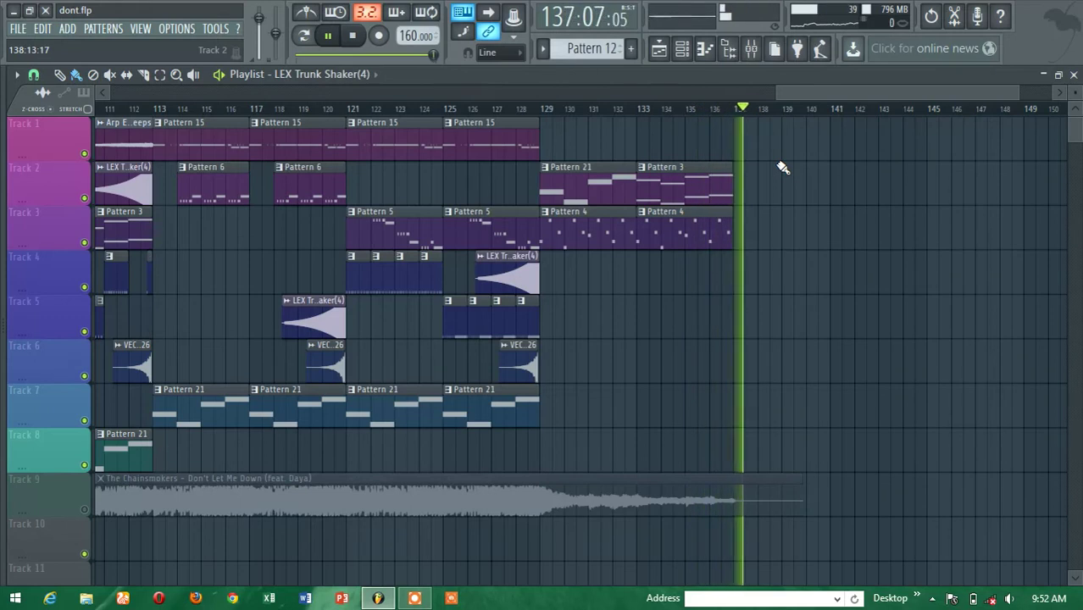
pyautogui.press('space')
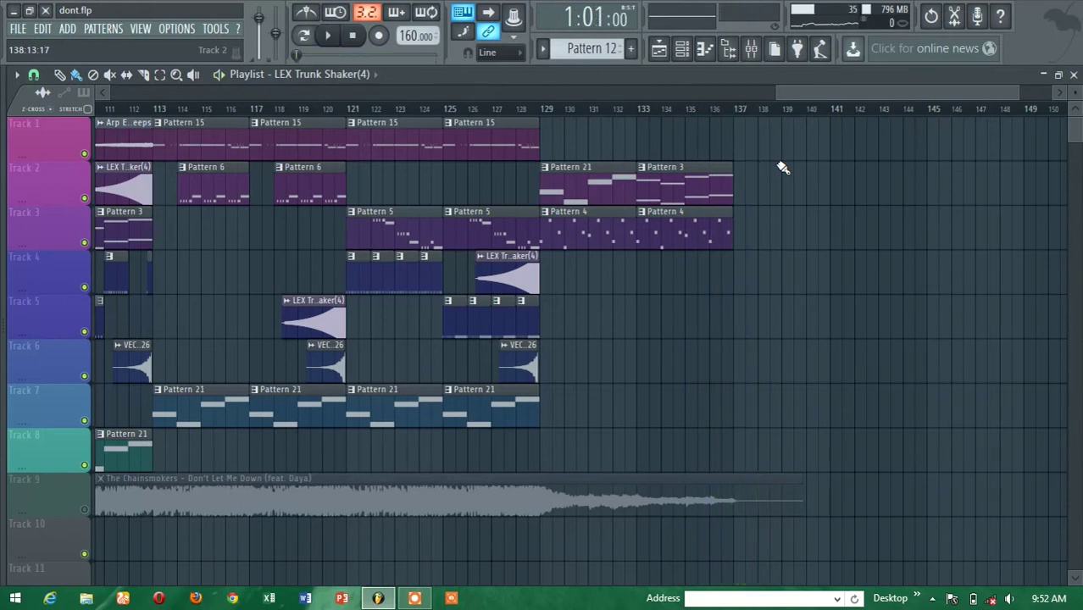
pyautogui.moveTo(797, 89); pyautogui.dragTo(361, 112)
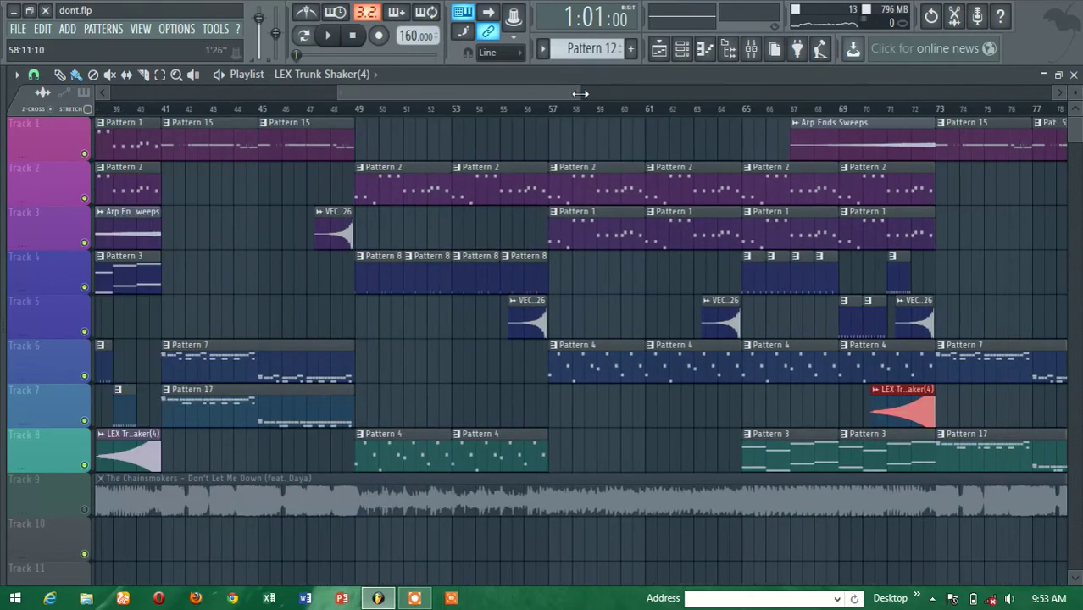
pyautogui.scroll(-3, 794, 112)
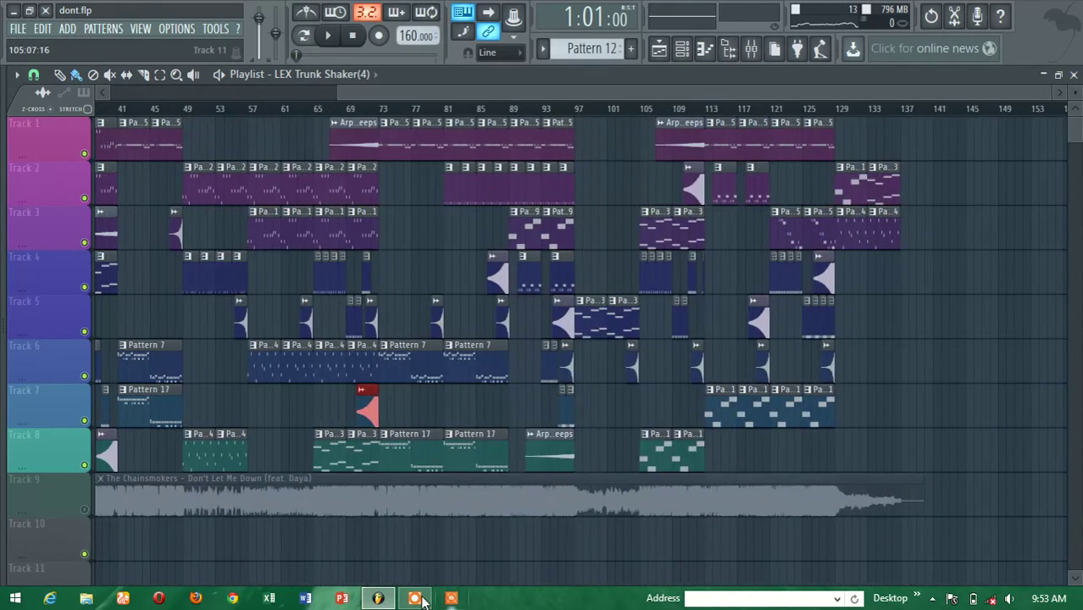
# Step: Switch to the screen recorder and bring up its Record video window
pyautogui.moveTo(378, 599)
pyautogui.moveTo(412, 602)
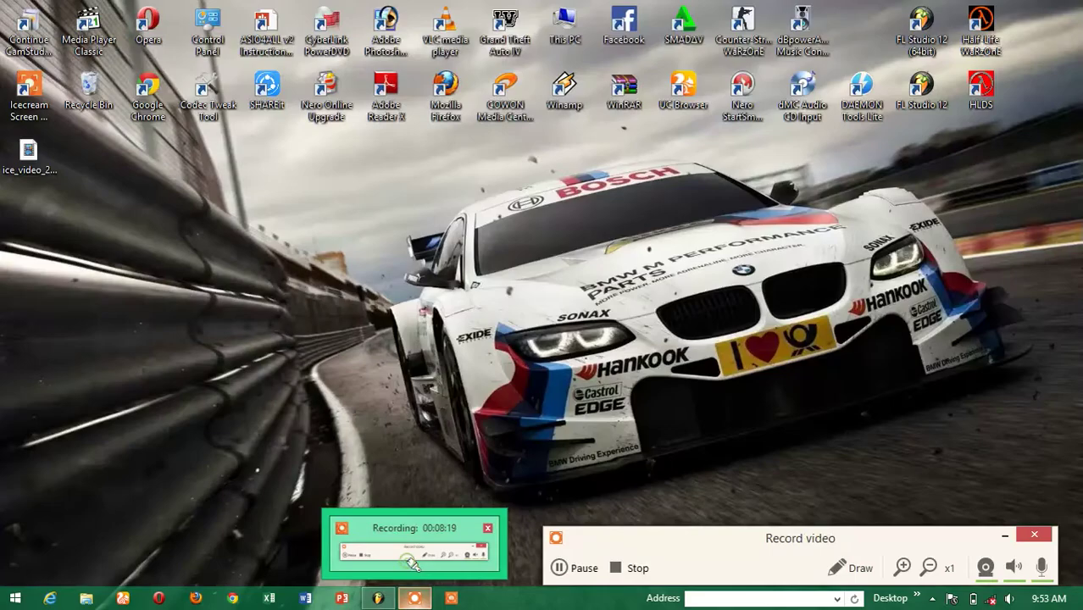
pyautogui.click(407, 562)
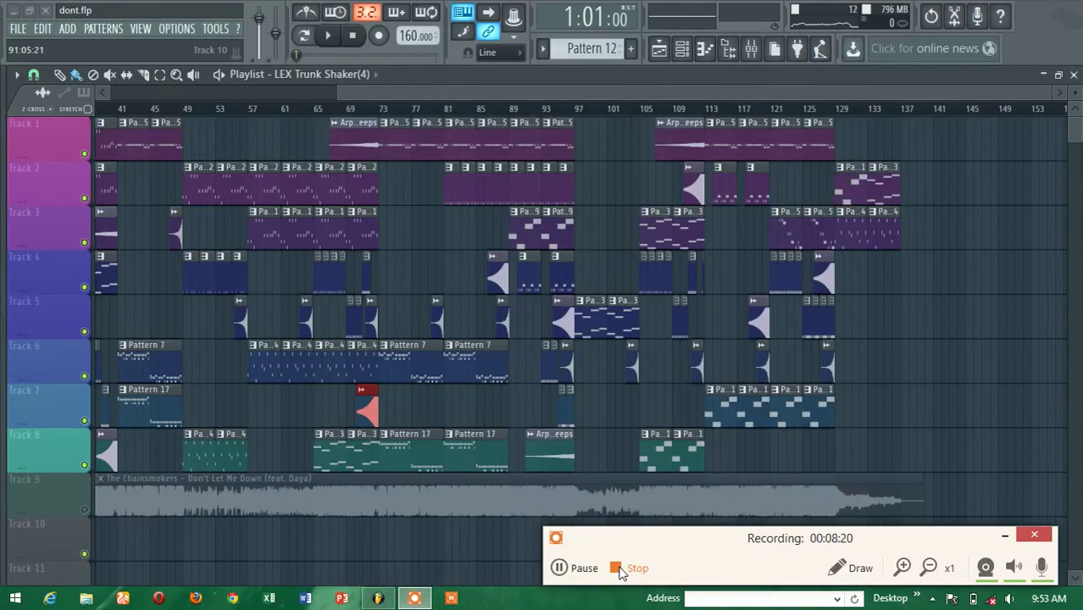